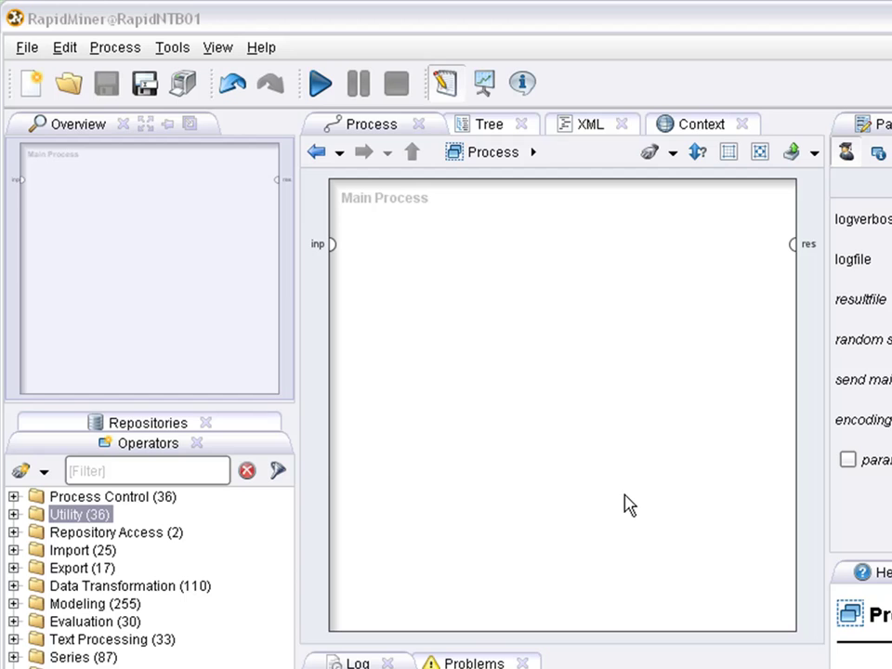
Add the Iris data set from the Samples repository to the main process, linked to the first result port
{"action": "left_click", "coordinate": [186, 430]}
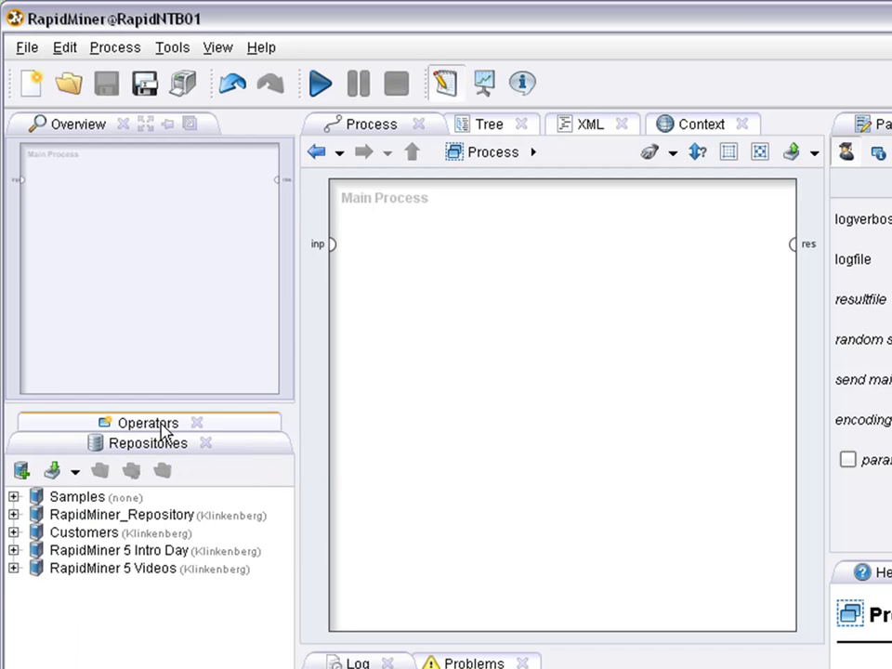
{"action": "left_click", "coordinate": [14, 495]}
{"action": "left_click", "coordinate": [35, 513]}
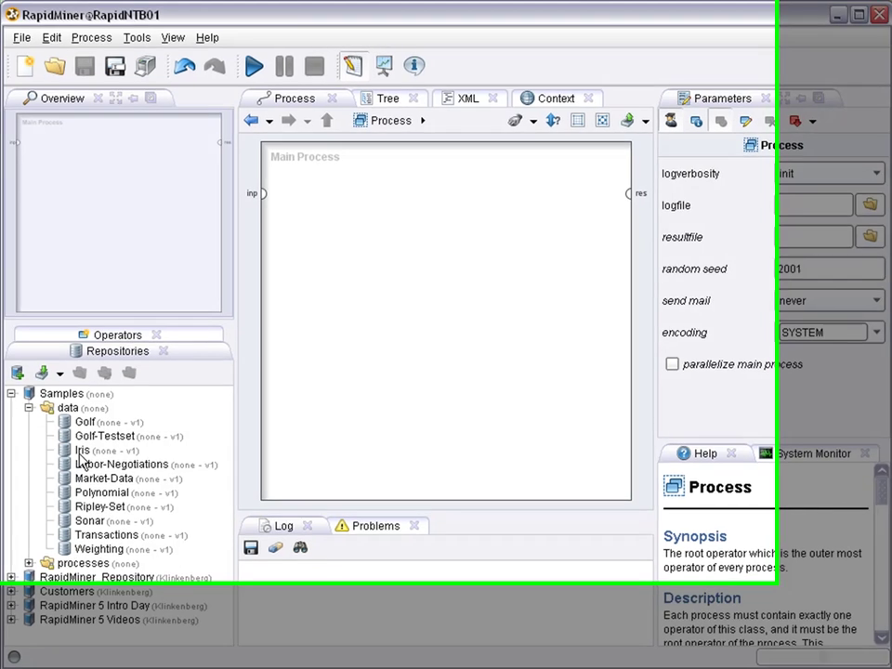
{"action": "left_click", "coordinate": [80, 452]}
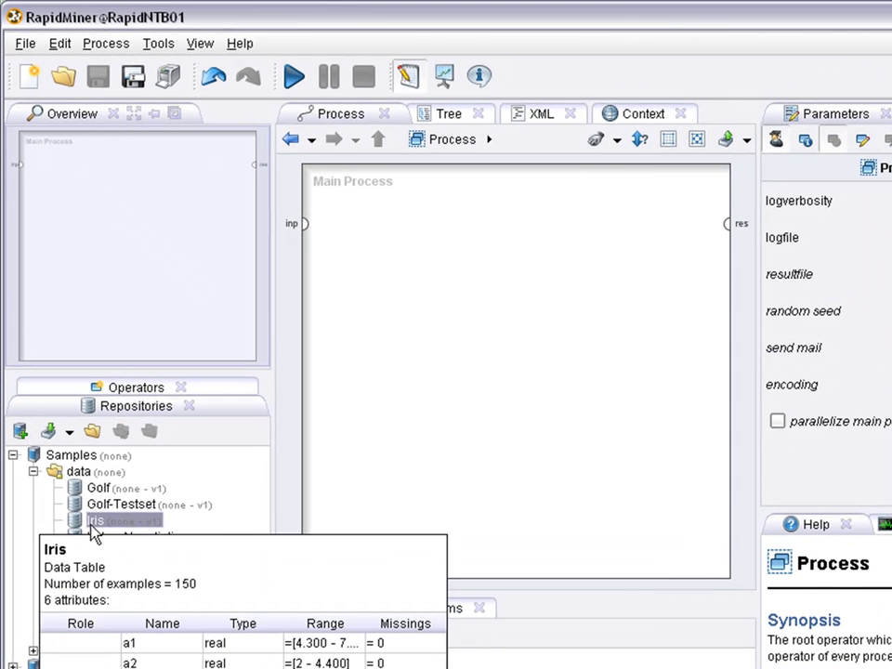
{"action": "left_click_drag", "start_coordinate": [93, 530], "coordinate": [409, 297]}
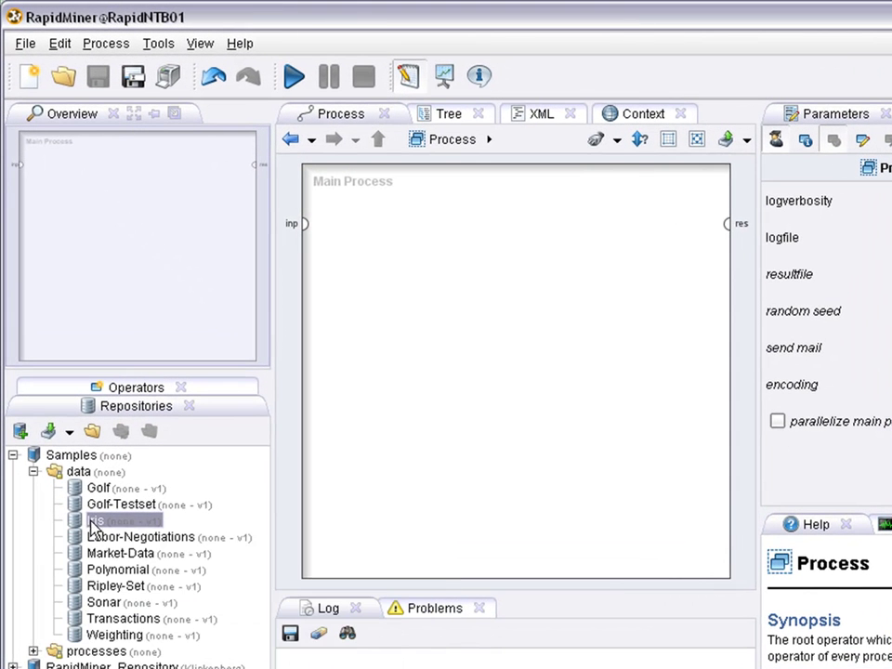
{"action": "left_click_drag", "start_coordinate": [365, 240], "coordinate": [364, 207]}
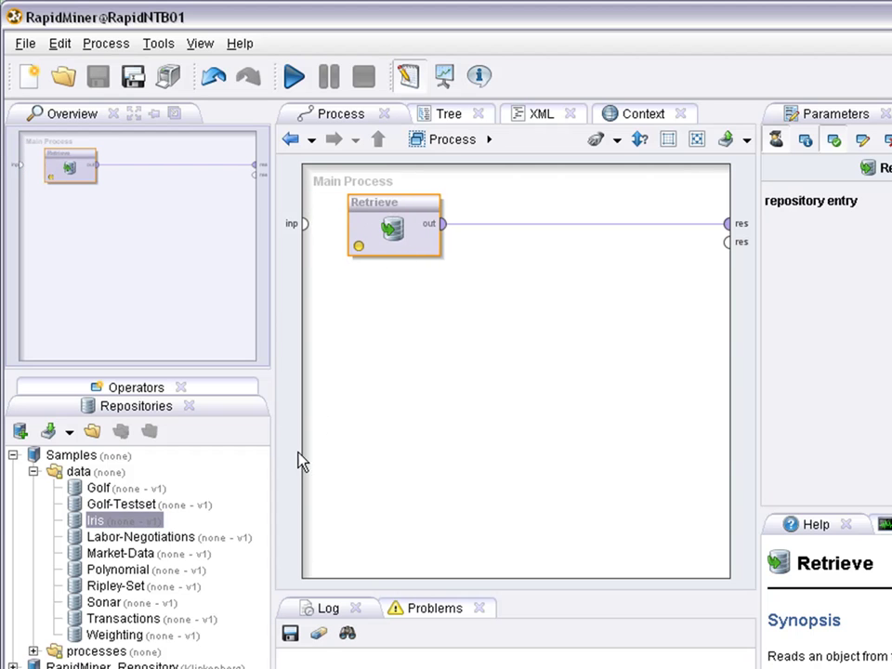
Run the process without saving it and examine the types of the regular and label attributes in the Iris metadata
{"action": "left_click", "coordinate": [291, 80]}
{"action": "left_click", "coordinate": [755, 441]}
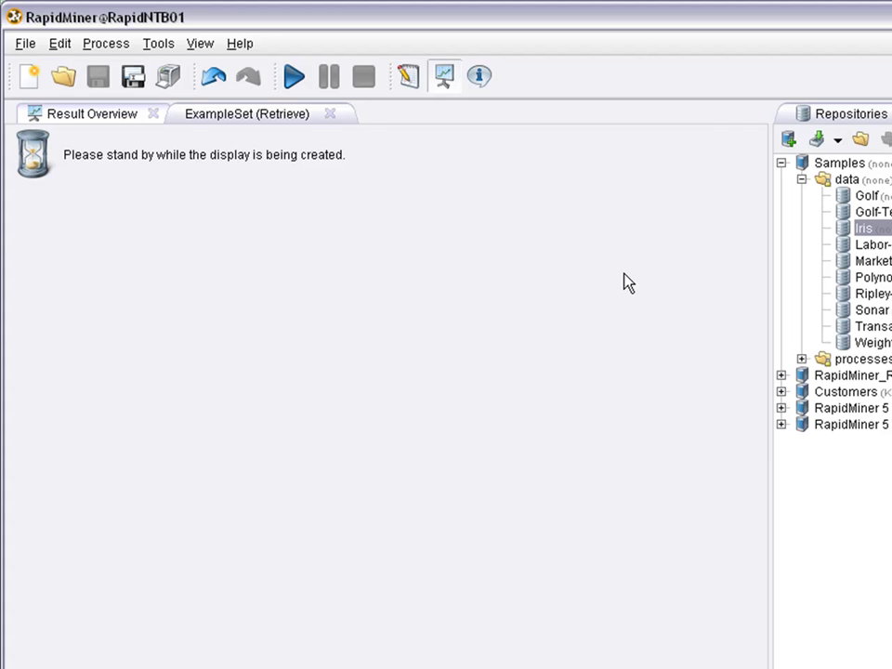
{"action": "left_click", "coordinate": [311, 266]}
{"action": "left_click", "coordinate": [309, 295]}
{"action": "left_click", "coordinate": [308, 316]}
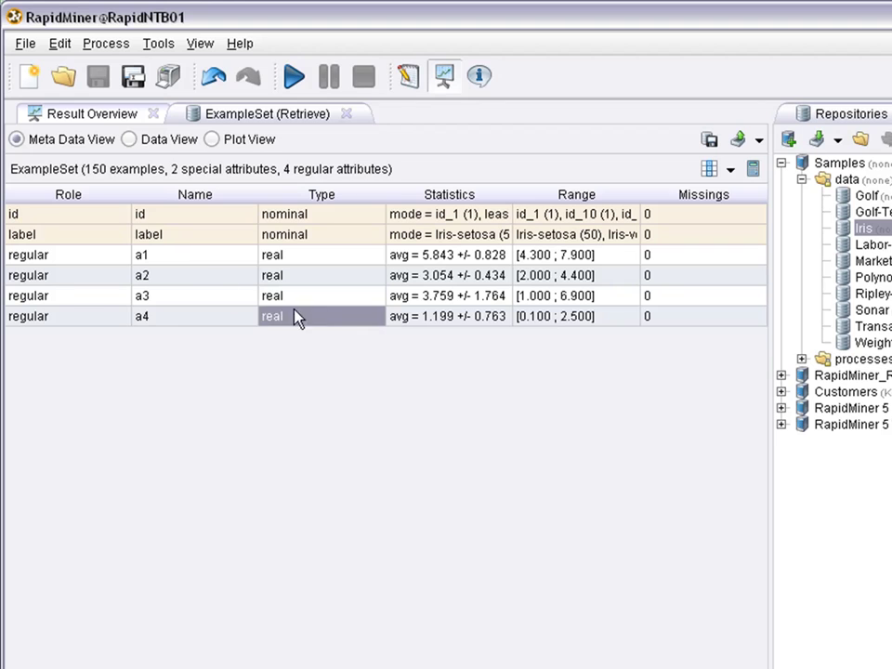
{"action": "left_click", "coordinate": [262, 236]}
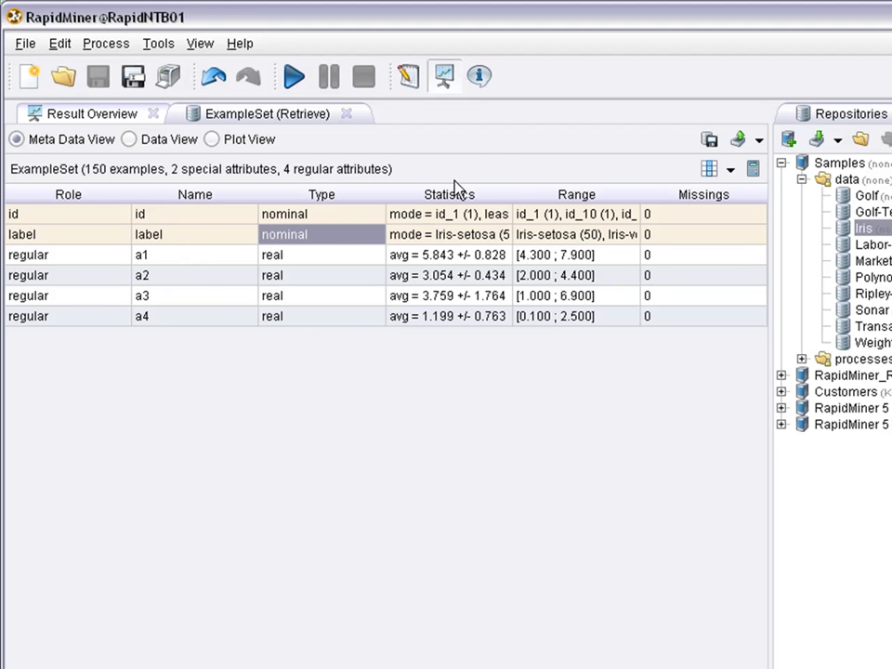
Insert a Decision Tree operator from the Tree Induction group between the Retrieve operator and the process result
{"action": "left_click", "coordinate": [411, 82]}
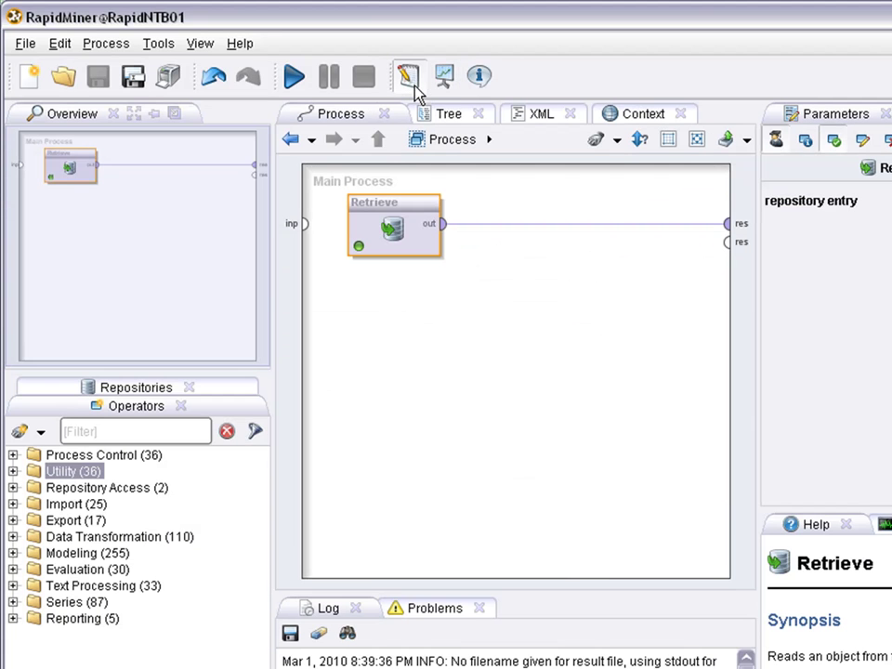
{"action": "left_click", "coordinate": [13, 553]}
{"action": "left_click", "coordinate": [33, 570]}
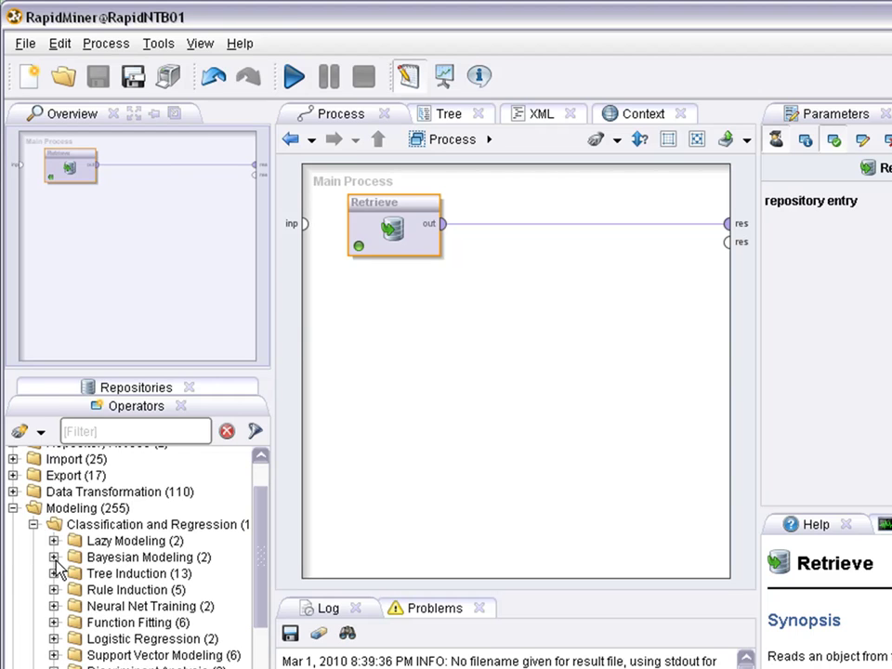
{"action": "left_click", "coordinate": [54, 574]}
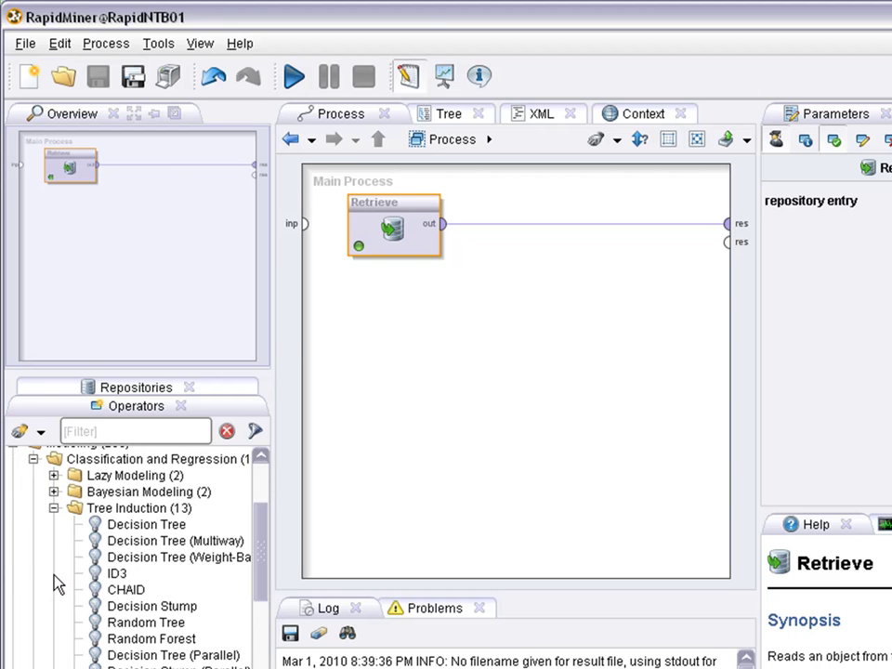
{"action": "left_click", "coordinate": [110, 526]}
{"action": "left_click_drag", "start_coordinate": [120, 524], "coordinate": [528, 225]}
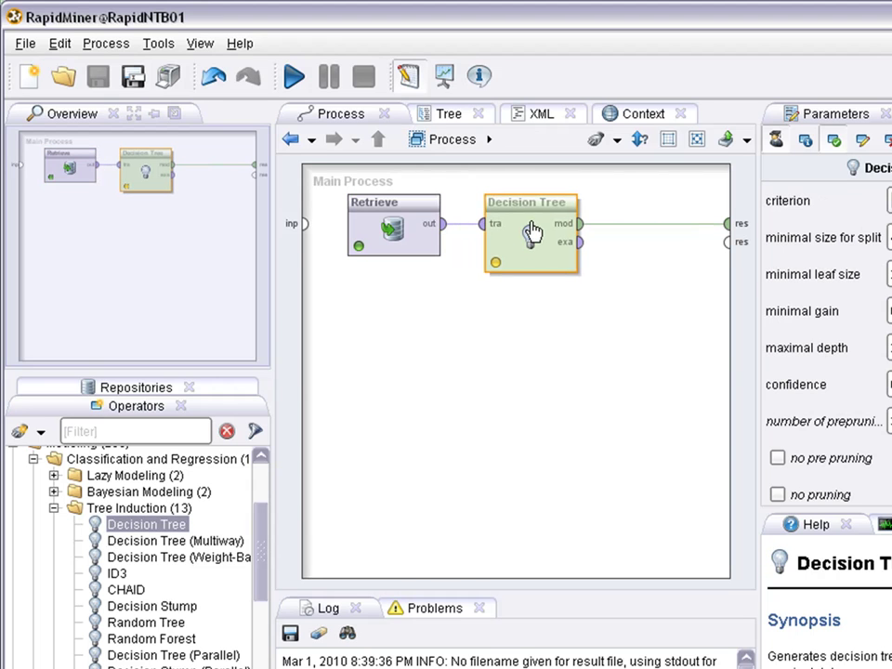
Run the Iris decision tree process without saving it and open the resulting tree
{"action": "left_click", "coordinate": [293, 77]}
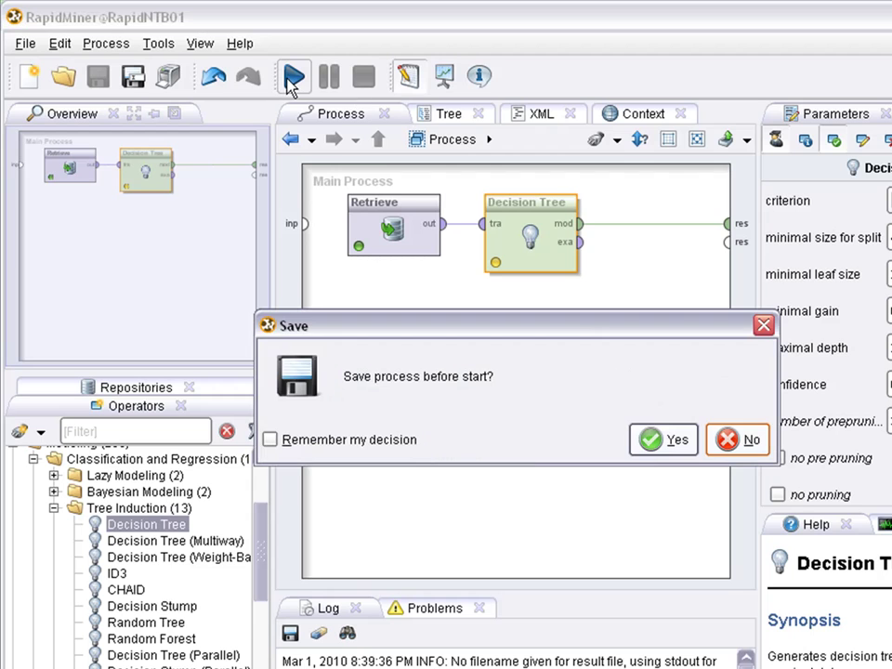
{"action": "left_click", "coordinate": [743, 444]}
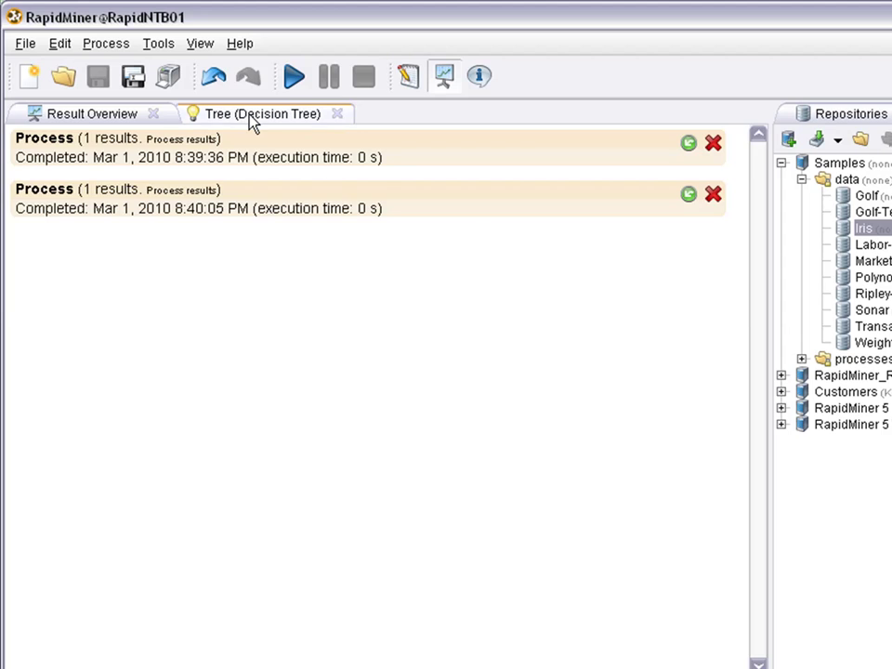
{"action": "left_click", "coordinate": [251, 119]}
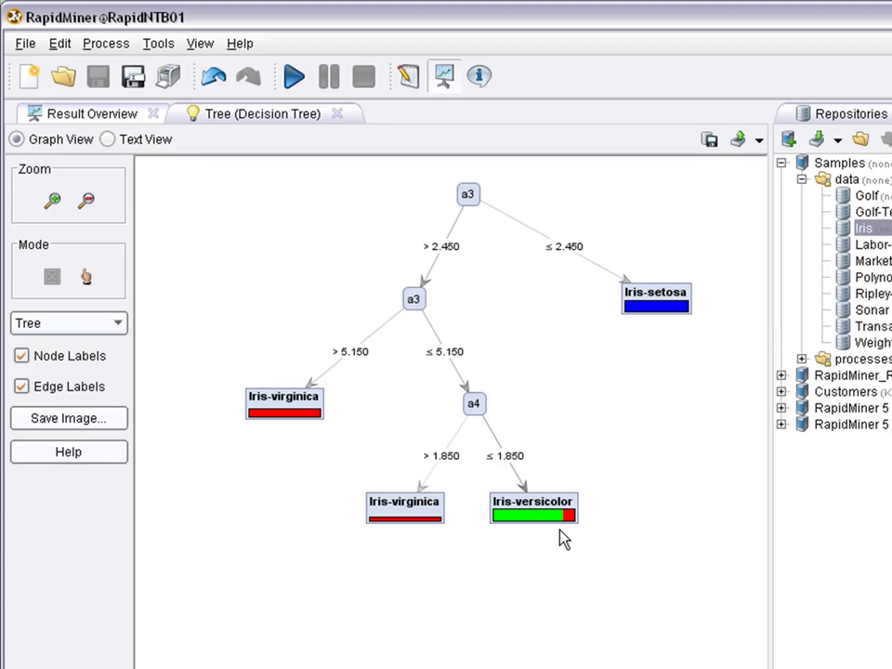
Examine the split nodes and the class frequencies of the leaves in the Iris decision tree graph
{"action": "scroll", "coordinate": [565, 534], "scroll_direction": "down", "scroll_amount": 1}
{"action": "scroll", "coordinate": [602, 373], "scroll_direction": "down", "scroll_amount": 1}
{"action": "scroll", "coordinate": [572, 344], "scroll_direction": "up", "scroll_amount": 1}
{"action": "left_click_drag", "start_coordinate": [460, 168], "coordinate": [460, 210]}
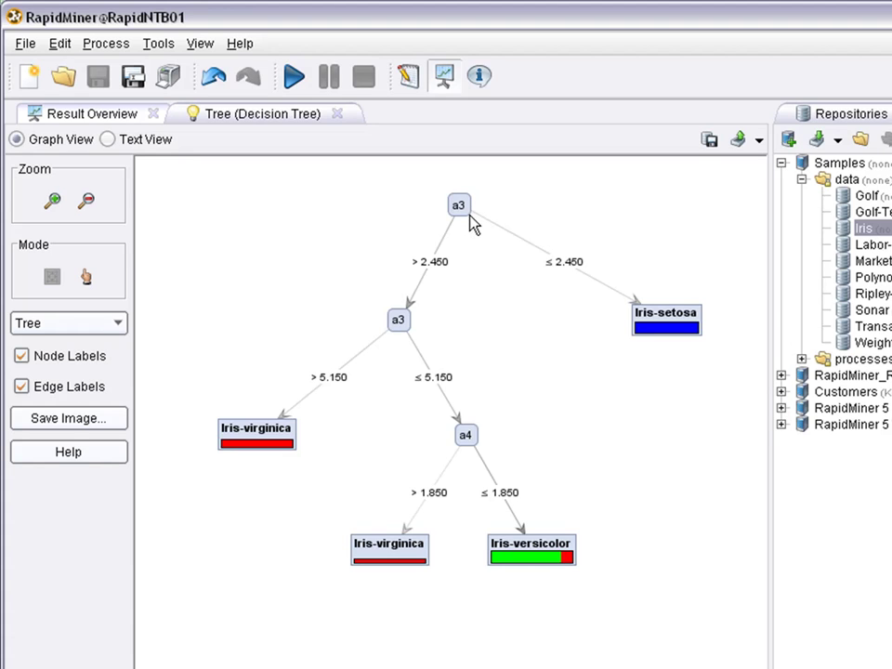
{"action": "mouse_move", "coordinate": [470, 223]}
{"action": "mouse_move", "coordinate": [649, 335]}
{"action": "mouse_move", "coordinate": [274, 452]}
{"action": "mouse_move", "coordinate": [465, 448]}
{"action": "mouse_move", "coordinate": [414, 570]}
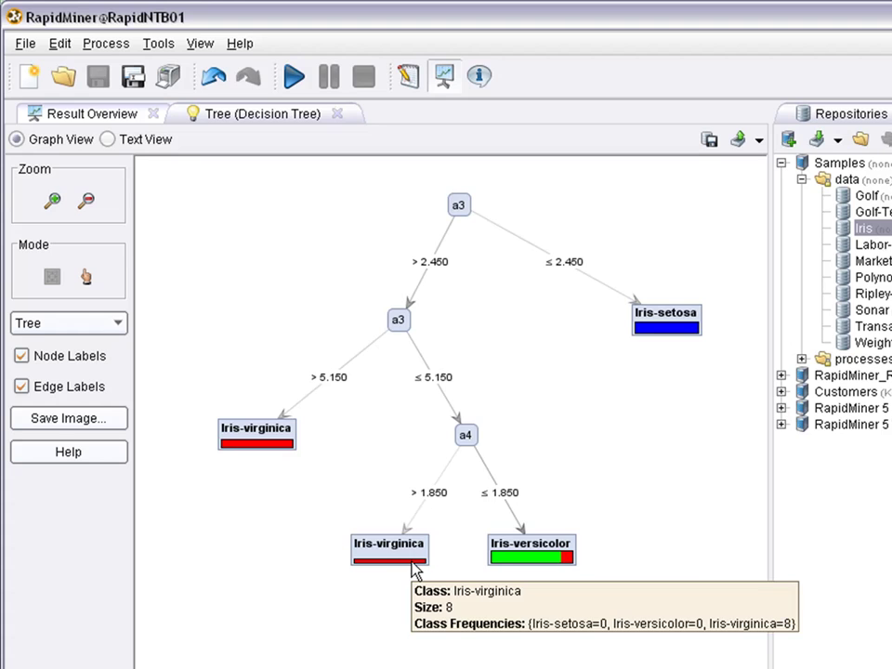
{"action": "mouse_move", "coordinate": [505, 569]}
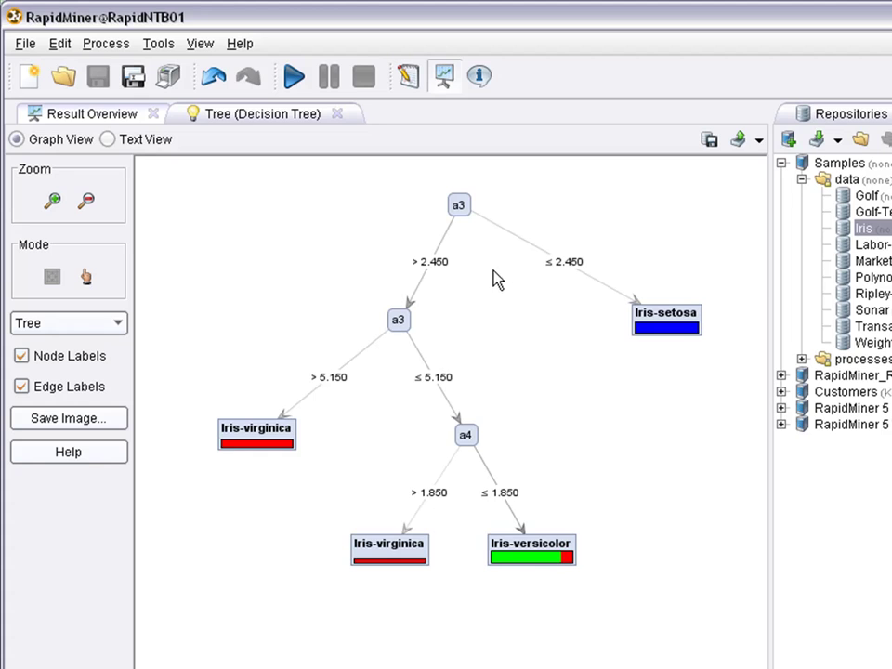
Review the Decision Tree operator's criterion options and its split size, leaf size, minimal gain and maximal depth parameters
{"action": "left_click", "coordinate": [411, 79]}
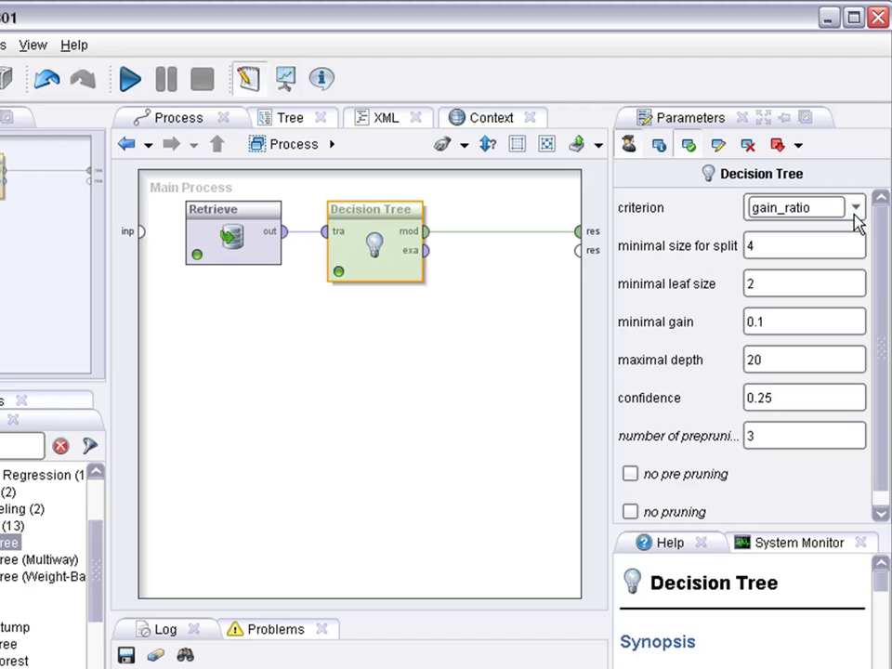
{"action": "left_click", "coordinate": [855, 218]}
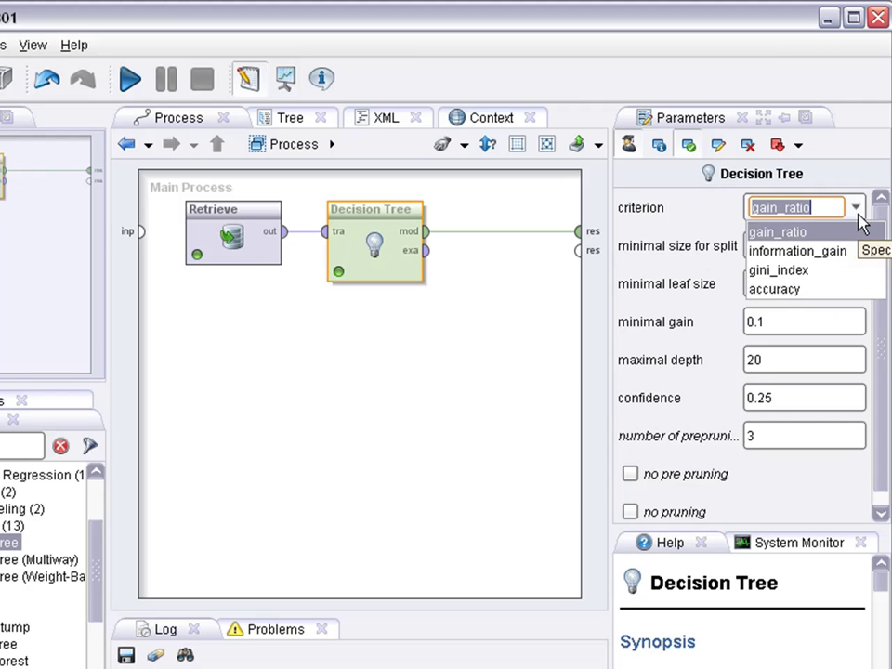
{"action": "left_click", "coordinate": [805, 245]}
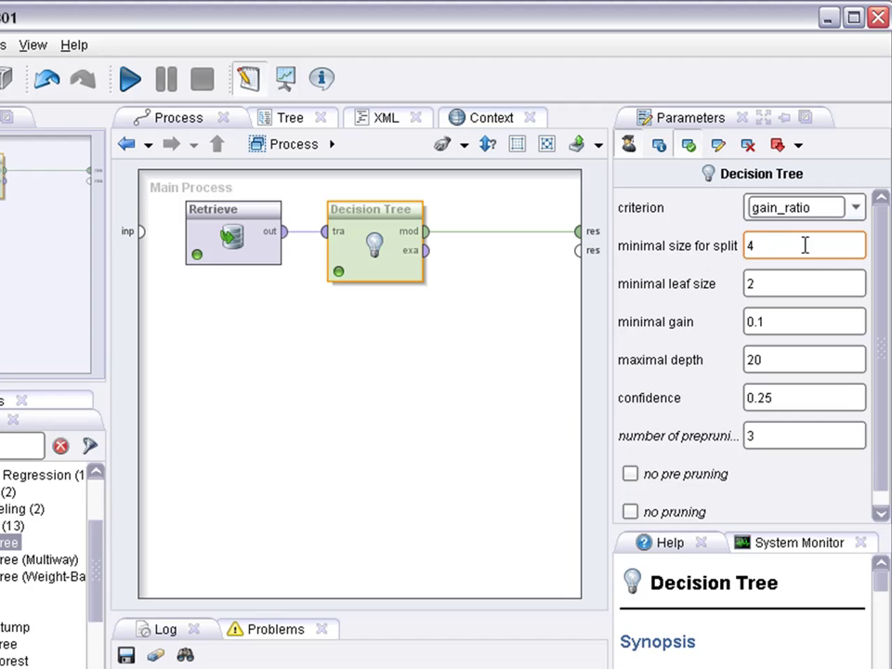
{"action": "left_click", "coordinate": [802, 282]}
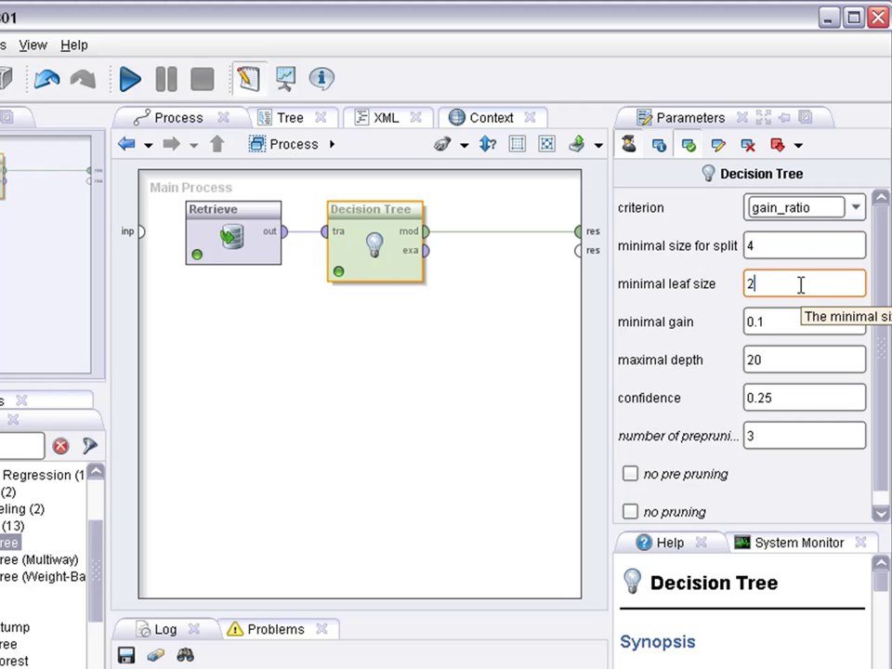
{"action": "left_click", "coordinate": [806, 321]}
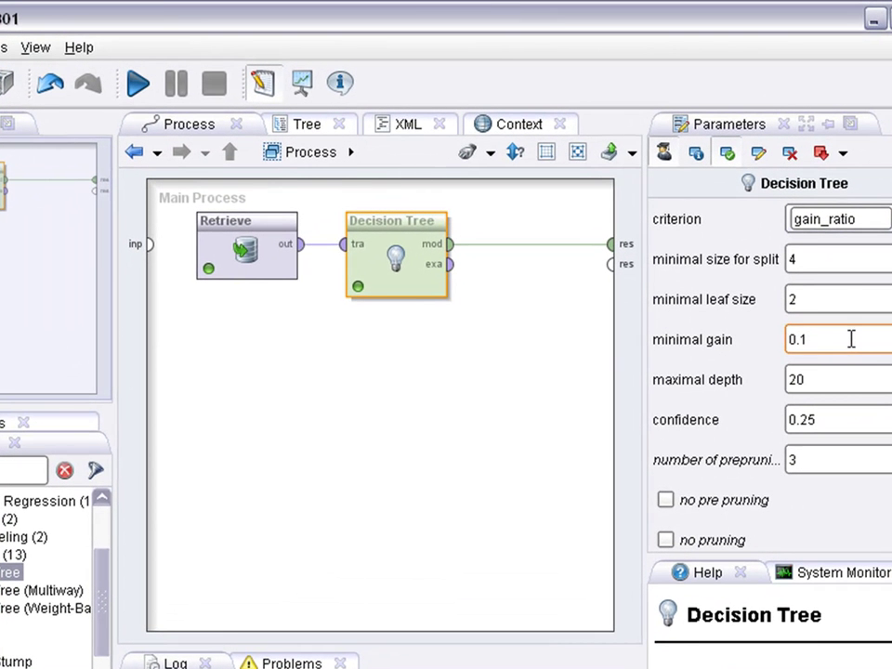
{"action": "left_click", "coordinate": [845, 378]}
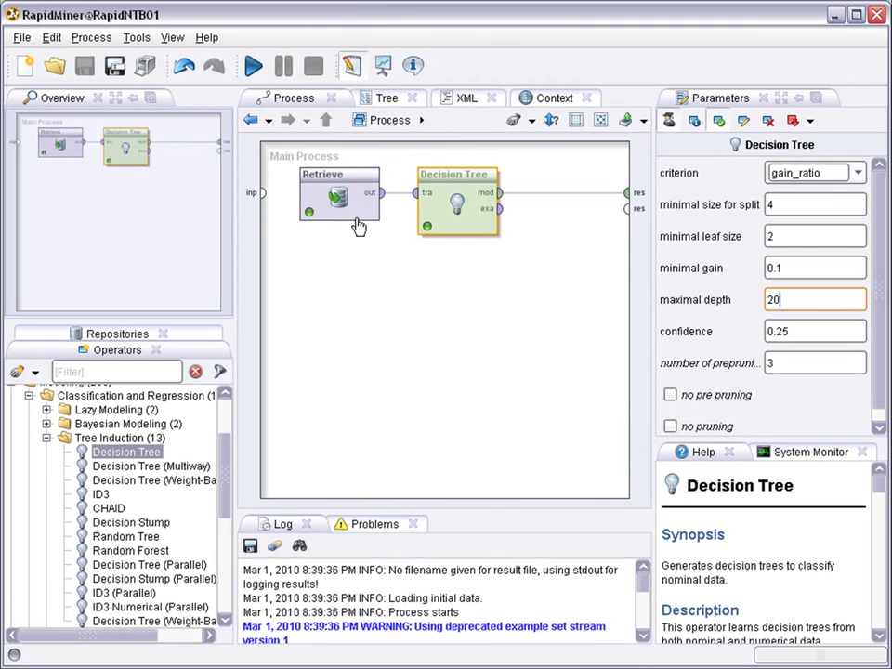
Replace the Iris Retrieve operator with the Sonar data set from the Samples repository, feeding the Decision Tree's training input
{"action": "left_click", "coordinate": [337, 185]}
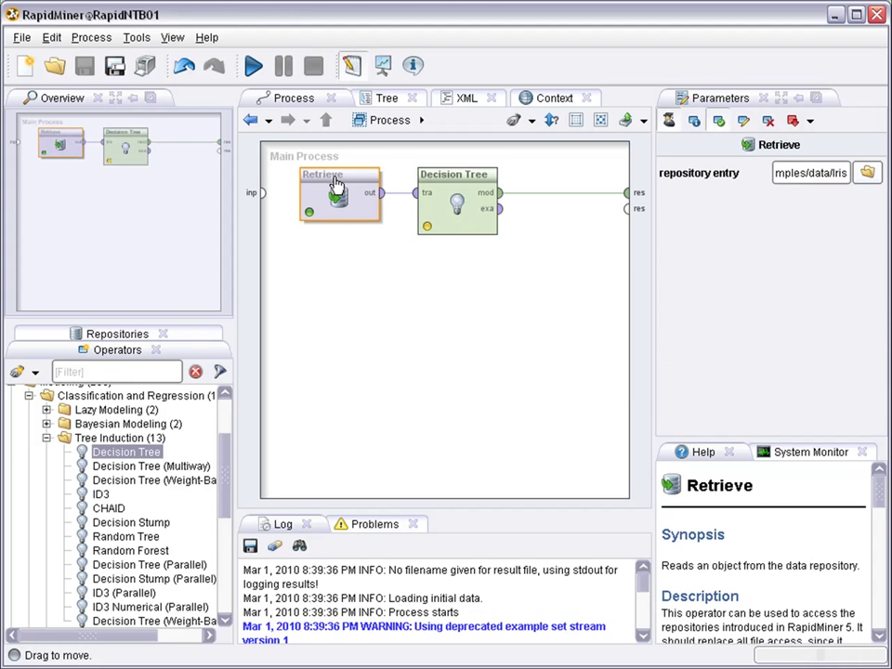
{"action": "key", "text": "Delete"}
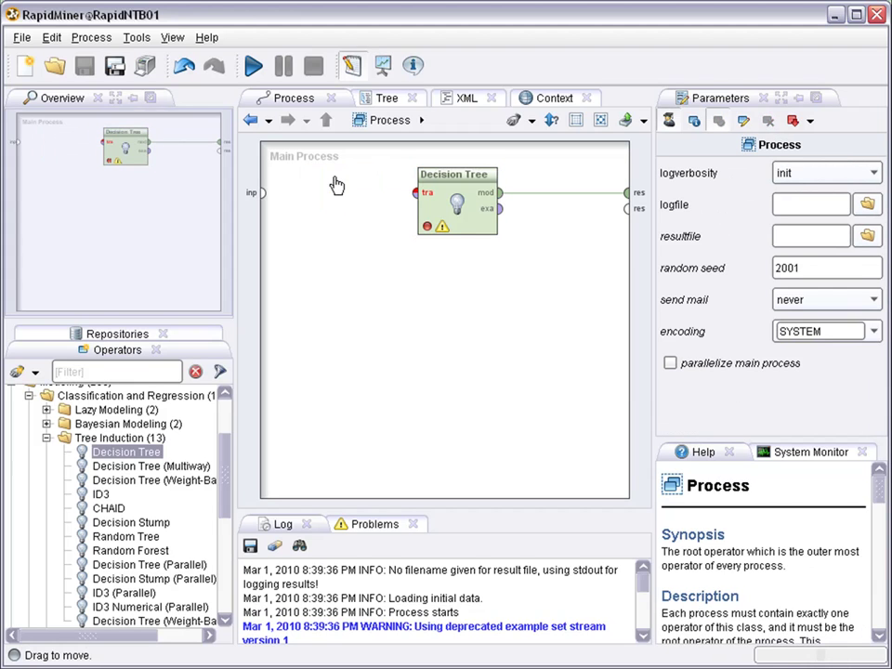
{"action": "left_click", "coordinate": [117, 333]}
{"action": "left_click_drag", "start_coordinate": [107, 434], "coordinate": [321, 187]}
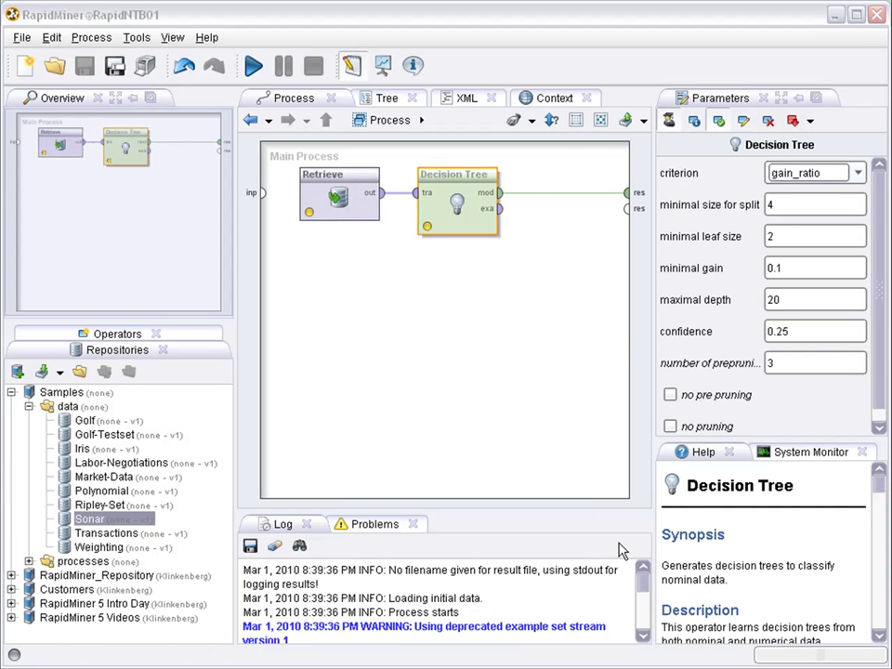
Run the process on the Sonar data without saving it and open the resulting decision tree
{"action": "left_click", "coordinate": [255, 66]}
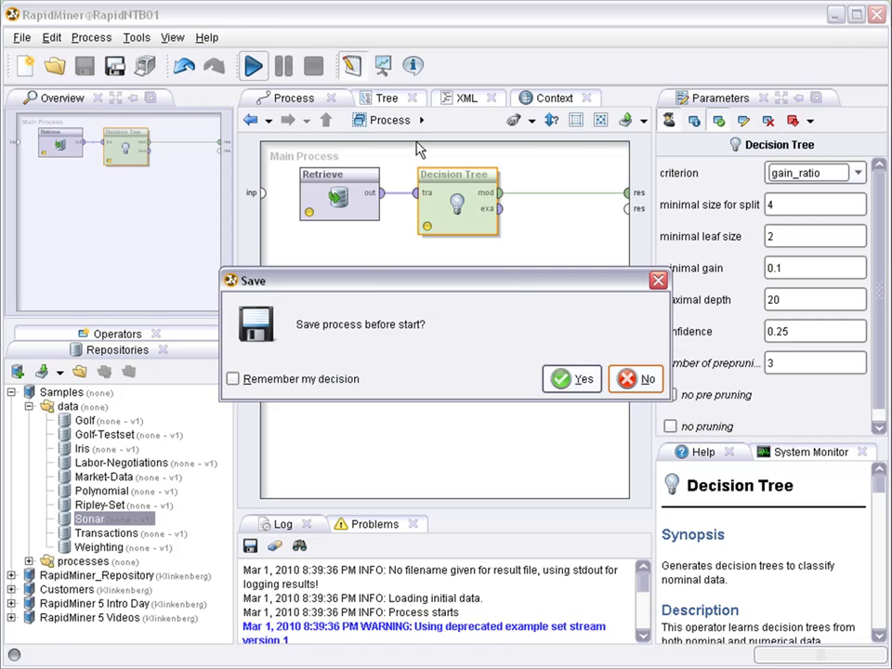
{"action": "left_click", "coordinate": [639, 382]}
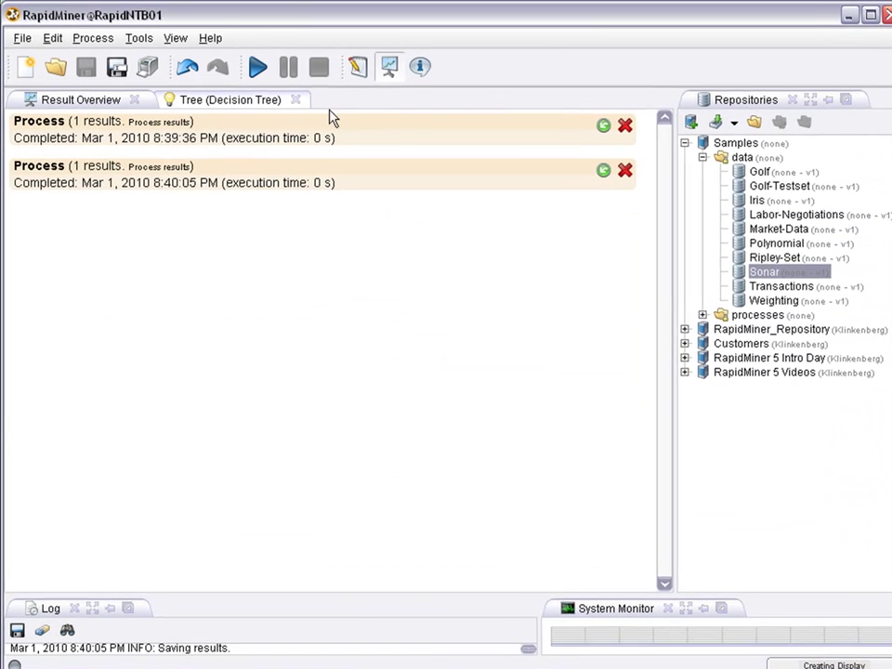
{"action": "left_click", "coordinate": [226, 101]}
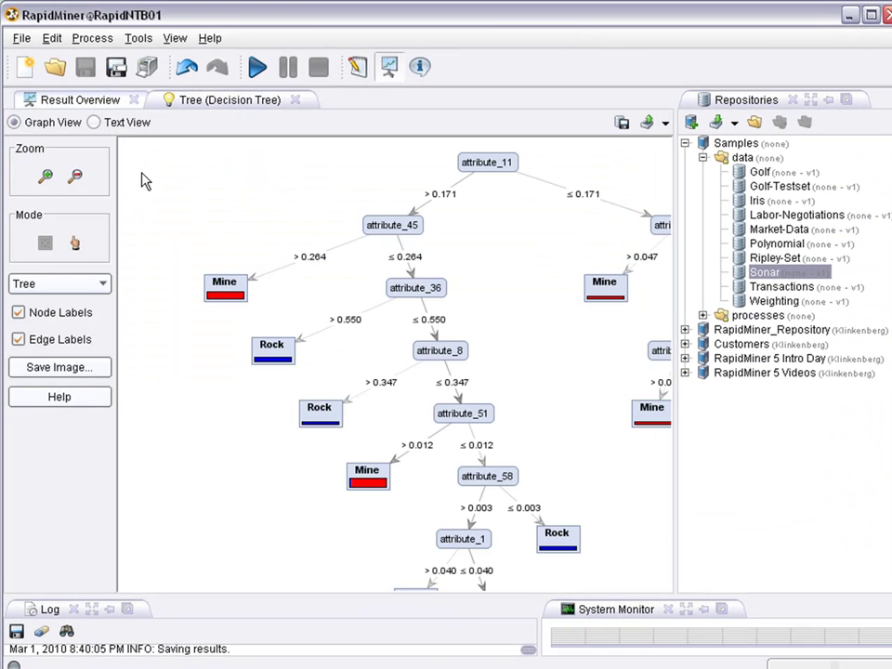
Examine the splits and the Mine and Rock leaves across the whole Sonar tree, and return to the process design
{"action": "left_click", "coordinate": [75, 175]}
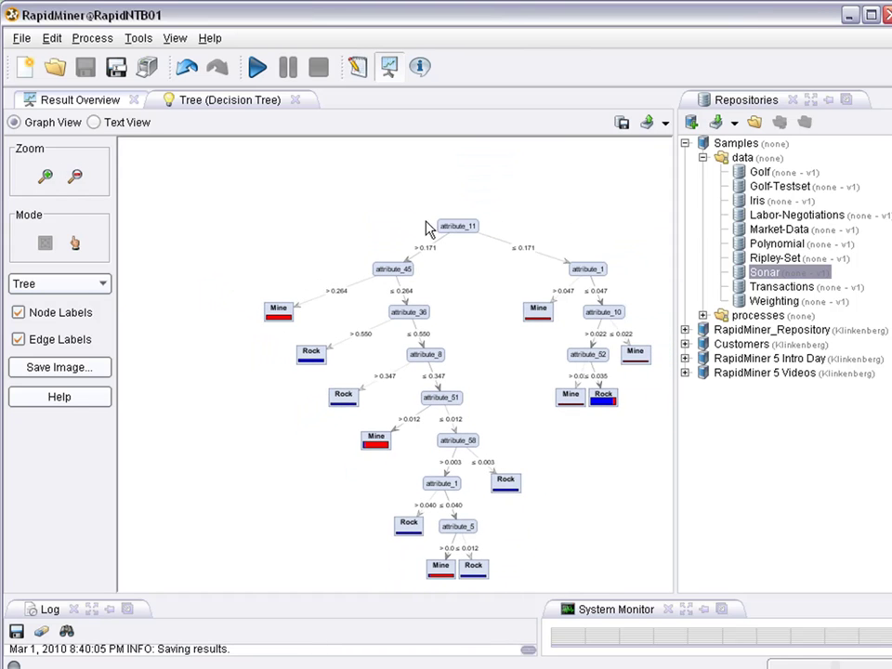
{"action": "left_click_drag", "start_coordinate": [454, 230], "coordinate": [367, 170]}
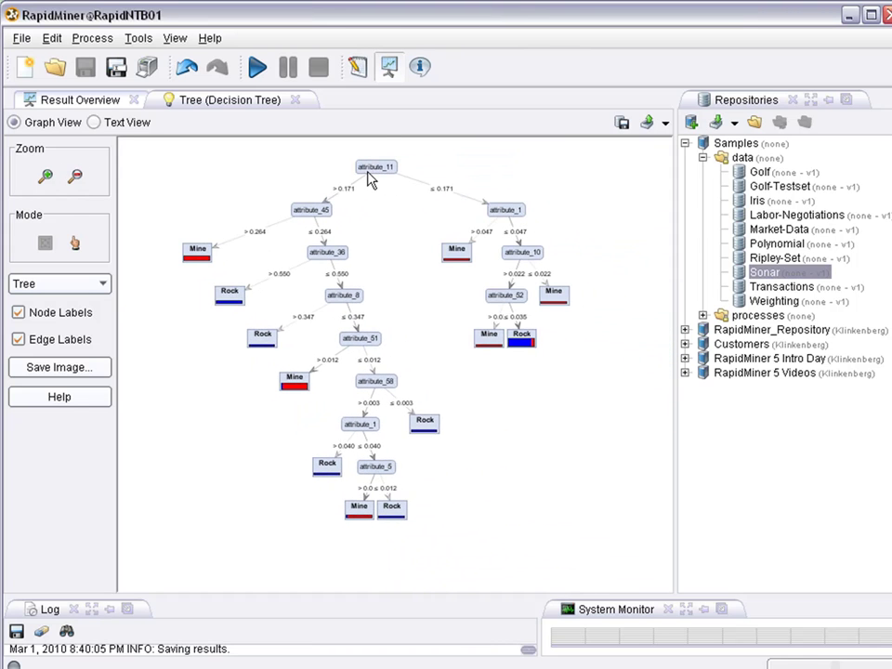
{"action": "left_click", "coordinate": [44, 175]}
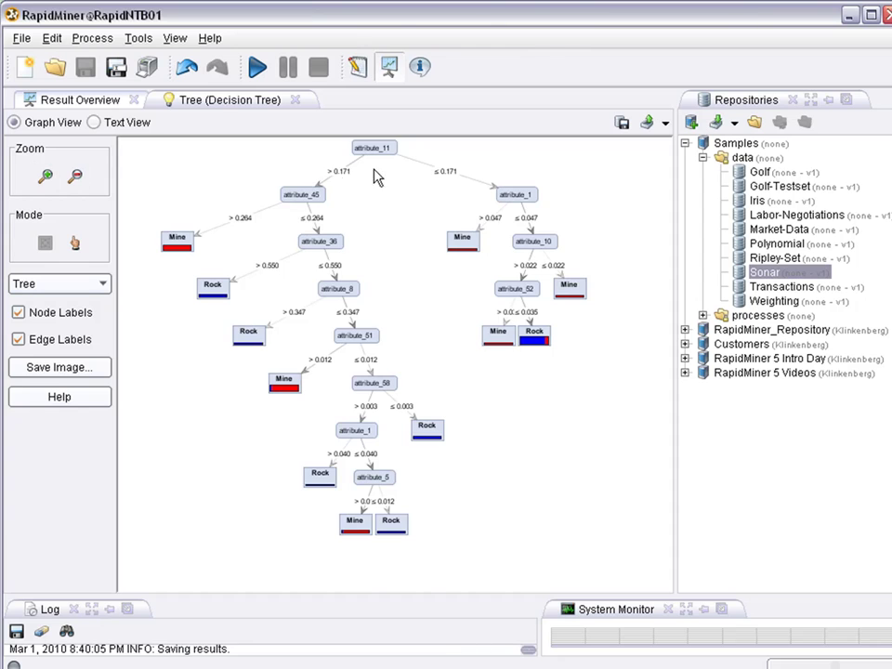
{"action": "left_click_drag", "start_coordinate": [373, 147], "coordinate": [403, 178]}
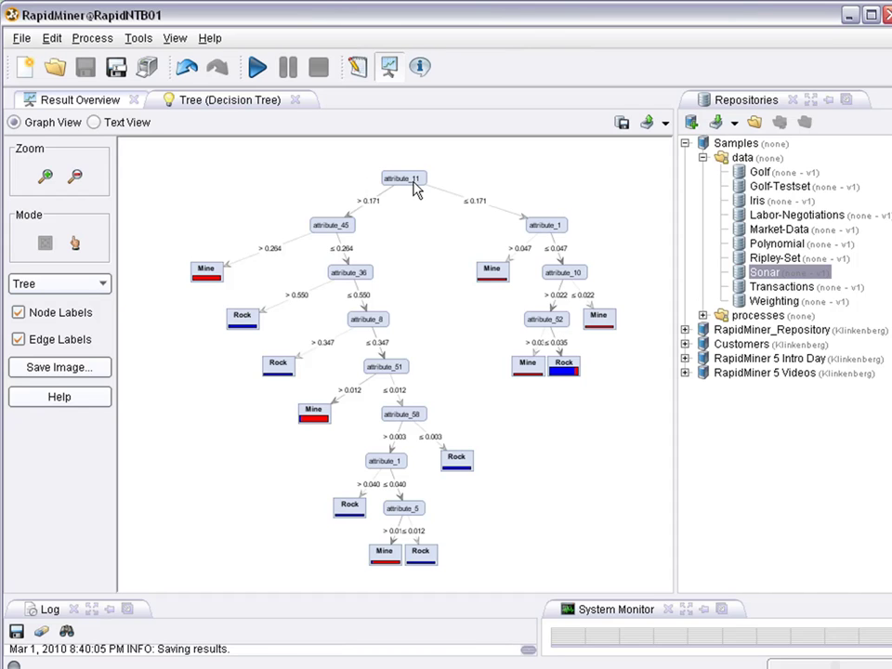
{"action": "mouse_move", "coordinate": [416, 189]}
{"action": "left_click", "coordinate": [358, 67]}
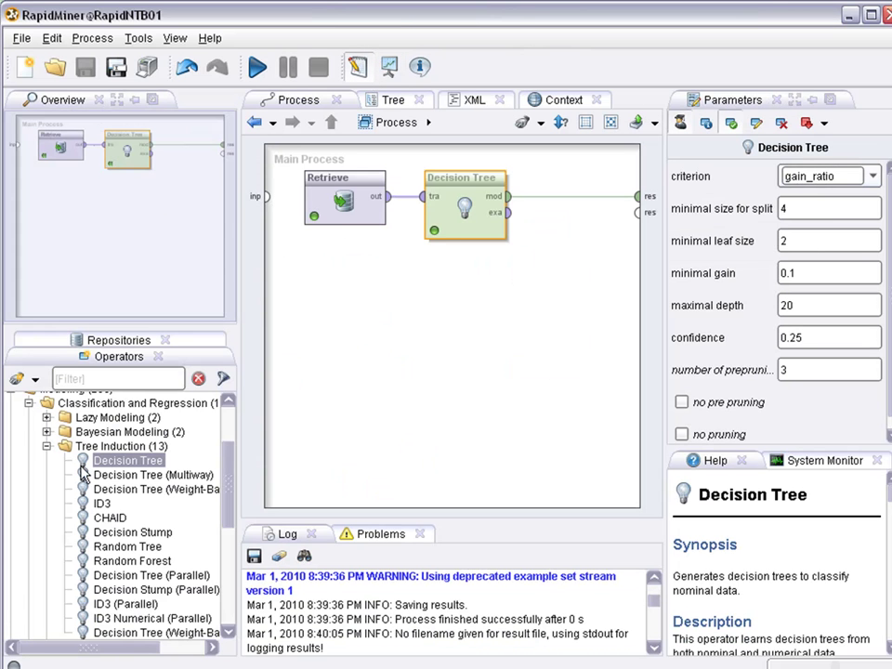
Find the discretization operators with the filter "discre" and insert Discretize by Frequency between Retrieve and Decision Tree, spacing the three operators apart
{"action": "left_click", "coordinate": [46, 448]}
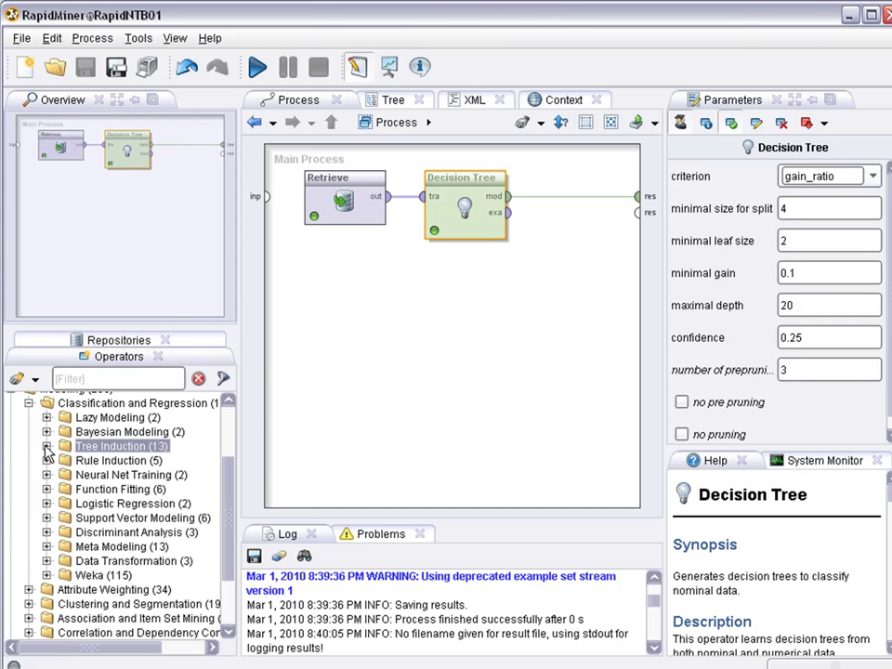
{"action": "left_click", "coordinate": [63, 378]}
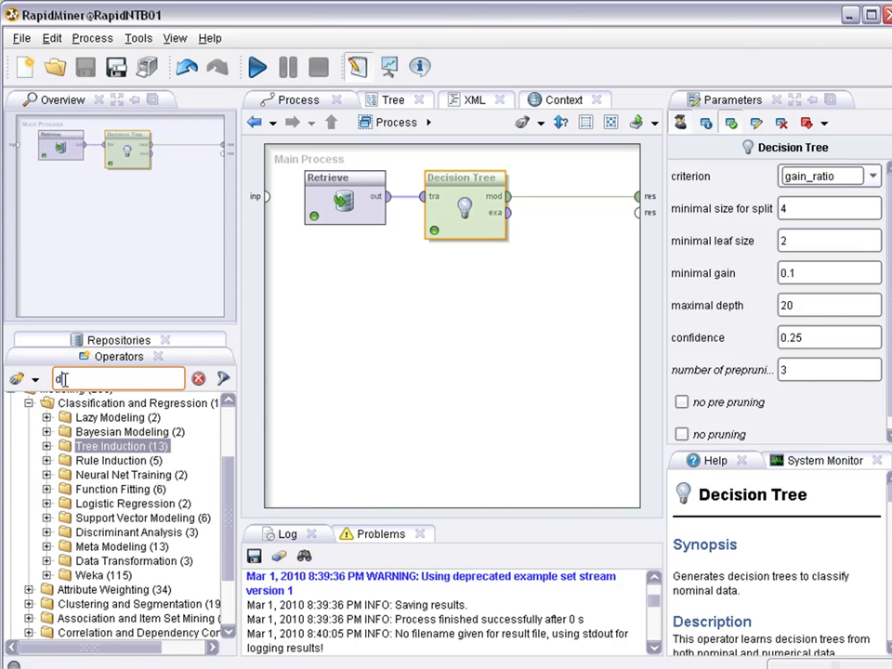
{"action": "type", "text": "ded"}
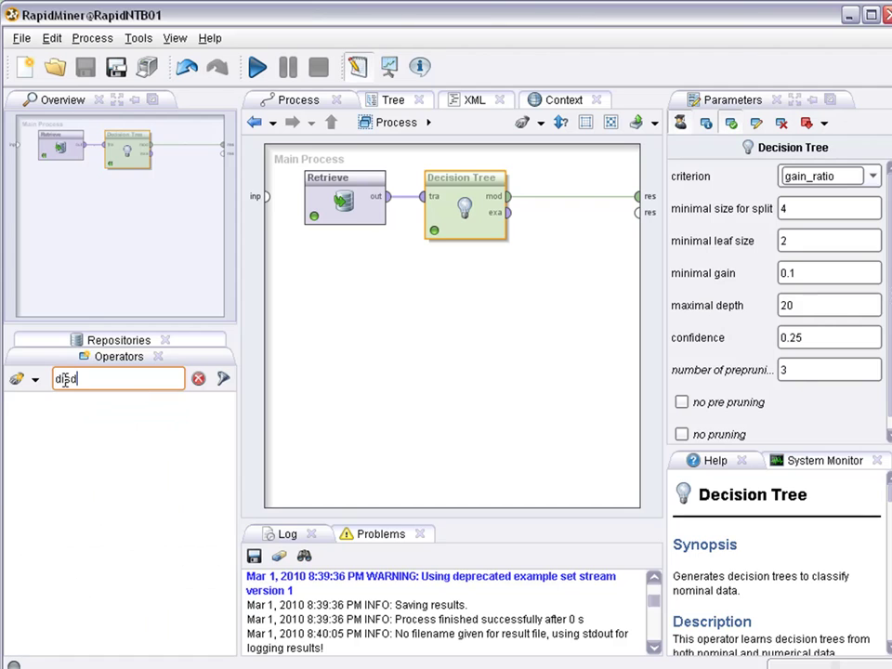
{"action": "key", "text": "BackSpace"}
{"action": "key", "text": "BackSpace"}
{"action": "type", "text": "iscre"}
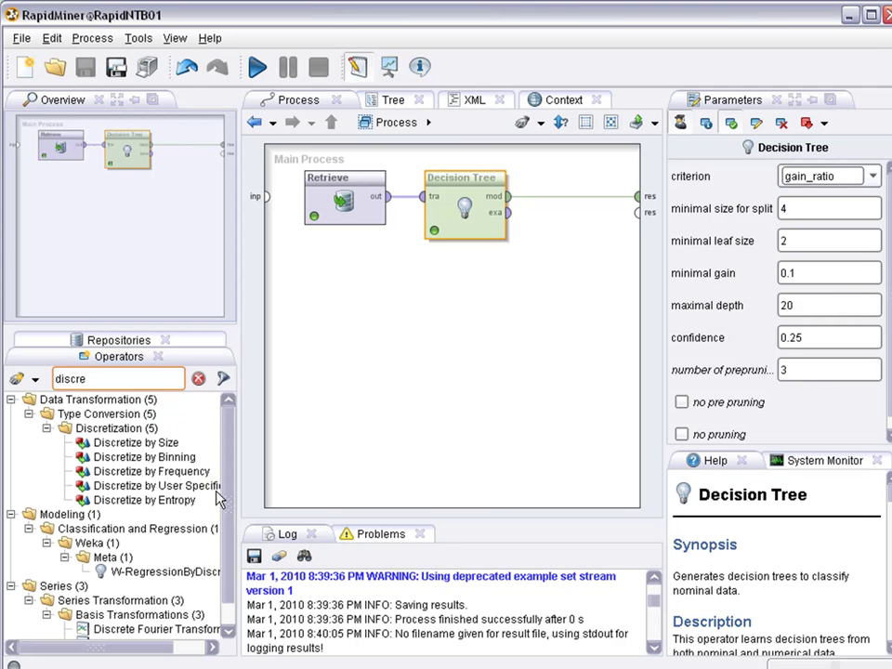
{"action": "left_click_drag", "start_coordinate": [170, 476], "coordinate": [401, 201]}
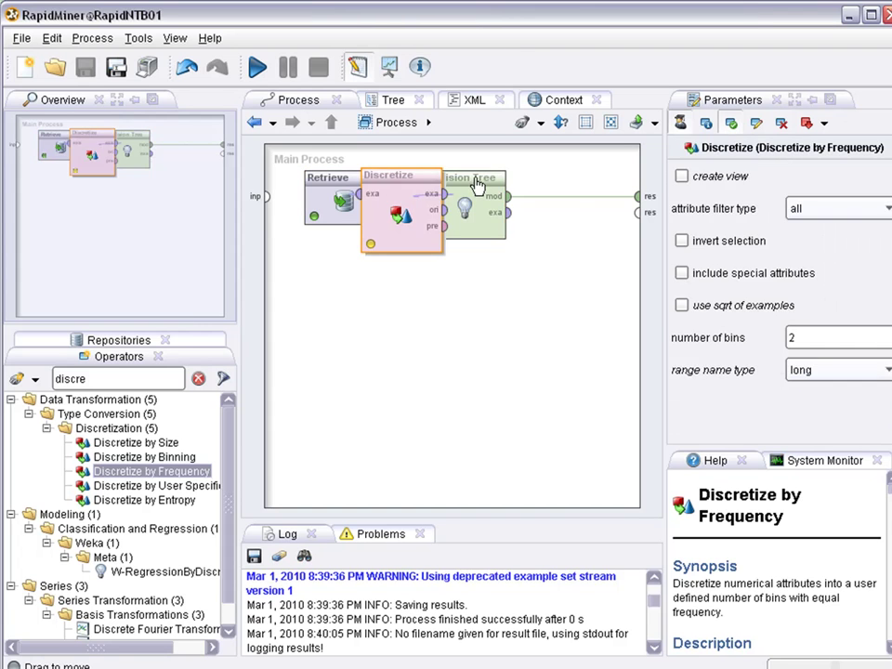
{"action": "left_click_drag", "start_coordinate": [476, 180], "coordinate": [577, 189]}
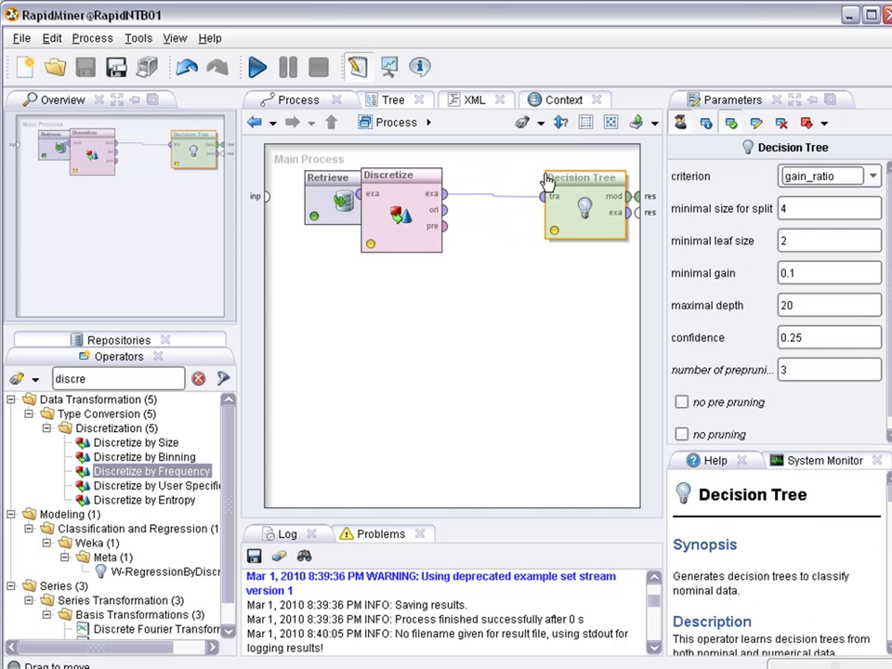
{"action": "left_click_drag", "start_coordinate": [414, 184], "coordinate": [476, 189]}
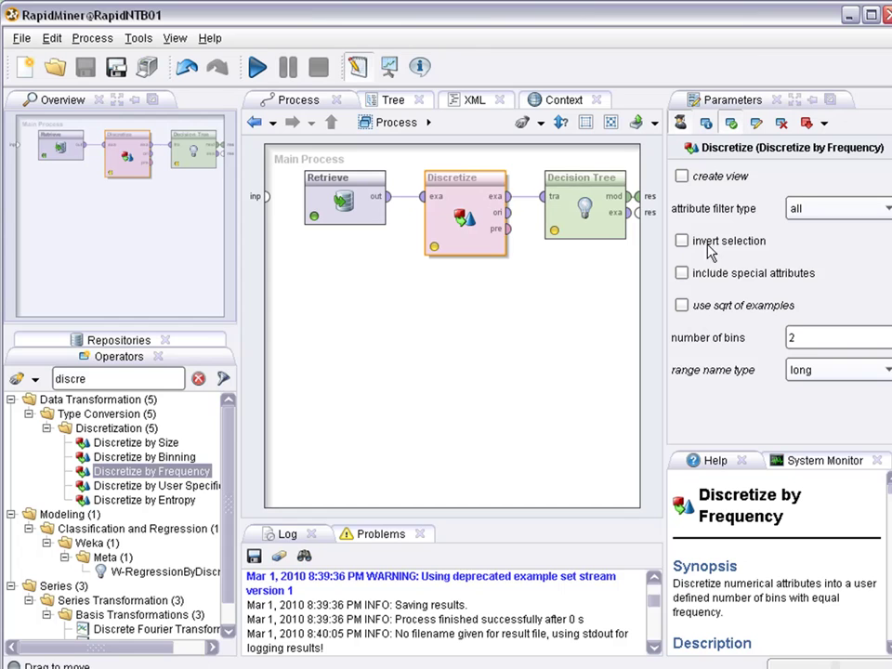
Set the Discretize operator's number of bins to 3 and its range name type to short
{"action": "left_click", "coordinate": [835, 337]}
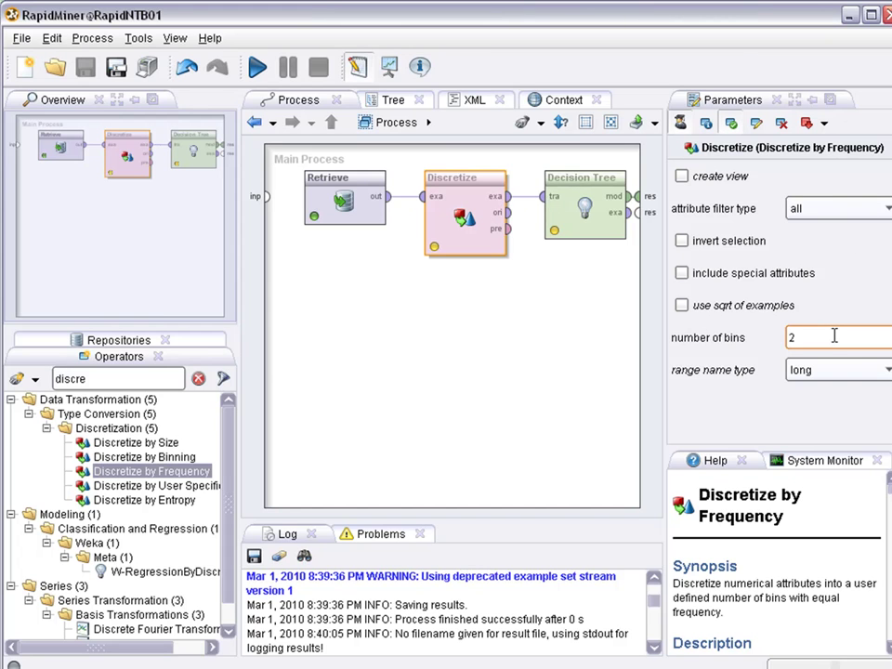
{"action": "key", "text": "BackSpace"}
{"action": "type", "text": "3"}
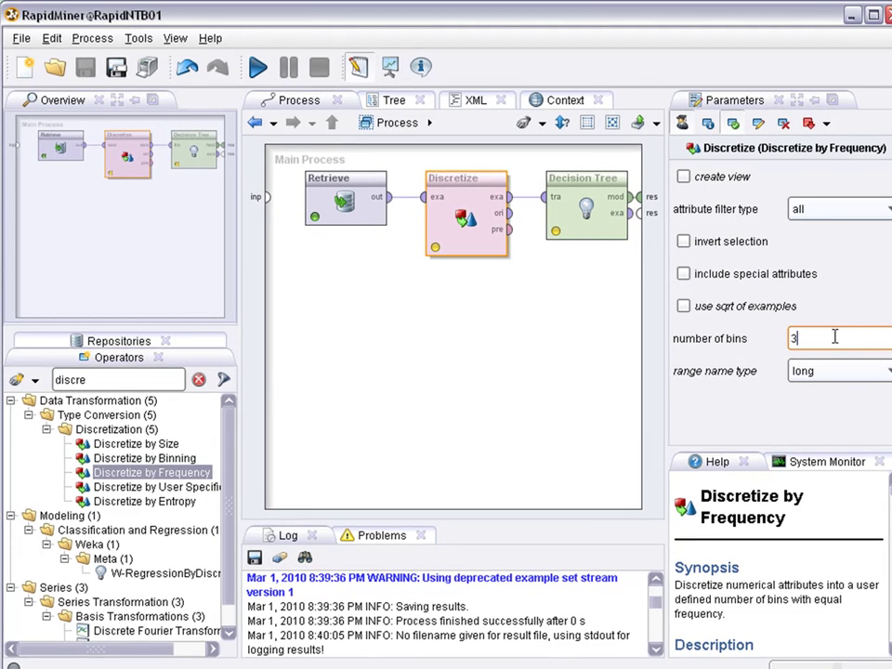
{"action": "left_click", "coordinate": [833, 372]}
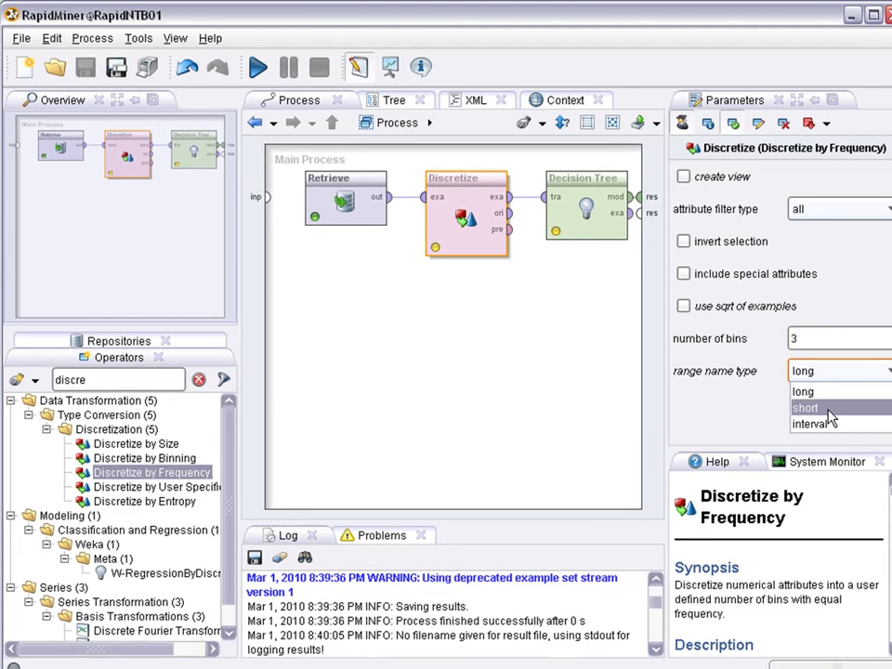
{"action": "left_click", "coordinate": [827, 411]}
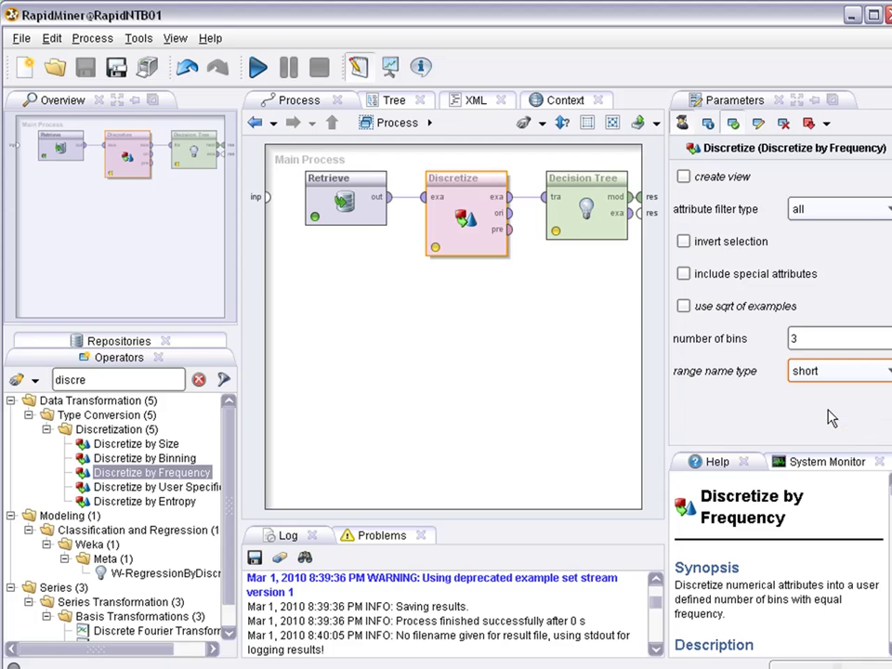
Run the process with the discretized Sonar data without saving it and open the resulting decision tree
{"action": "left_click", "coordinate": [257, 69]}
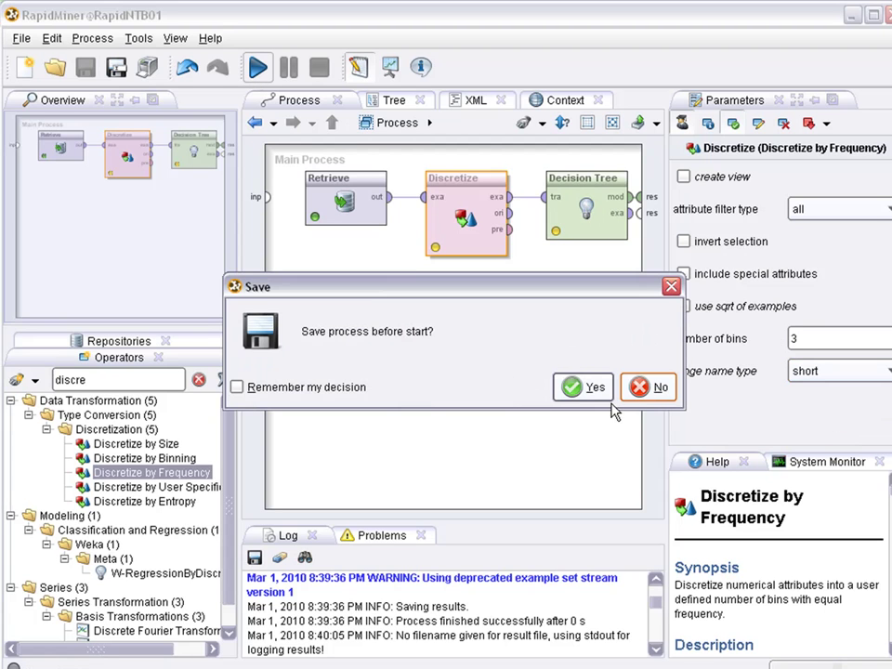
{"action": "left_click", "coordinate": [652, 388]}
{"action": "left_click", "coordinate": [216, 100]}
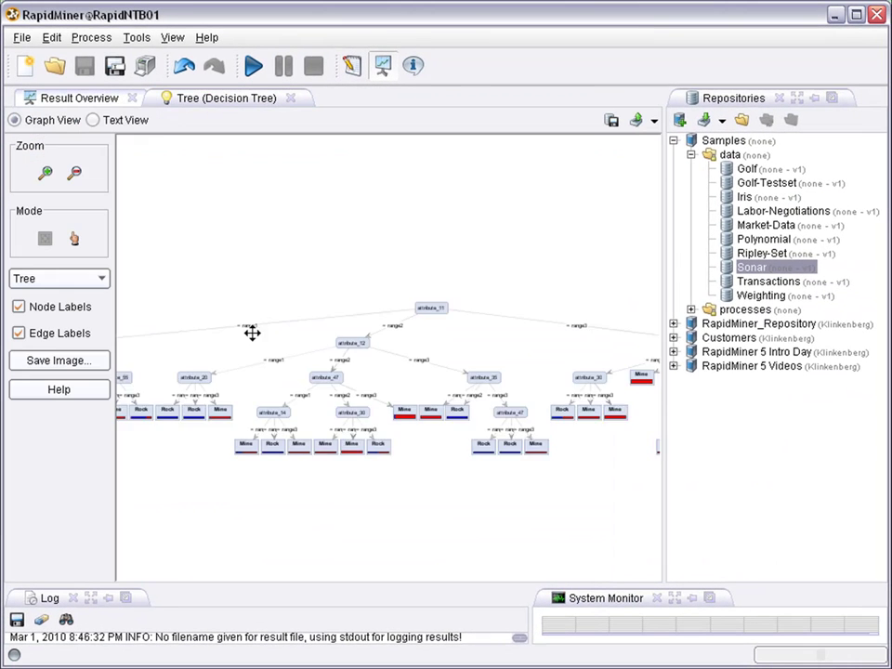
Examine the range-based splits and leaves across the discretized Sonar tree, and return to the process design
{"action": "left_click_drag", "start_coordinate": [210, 352], "coordinate": [387, 292]}
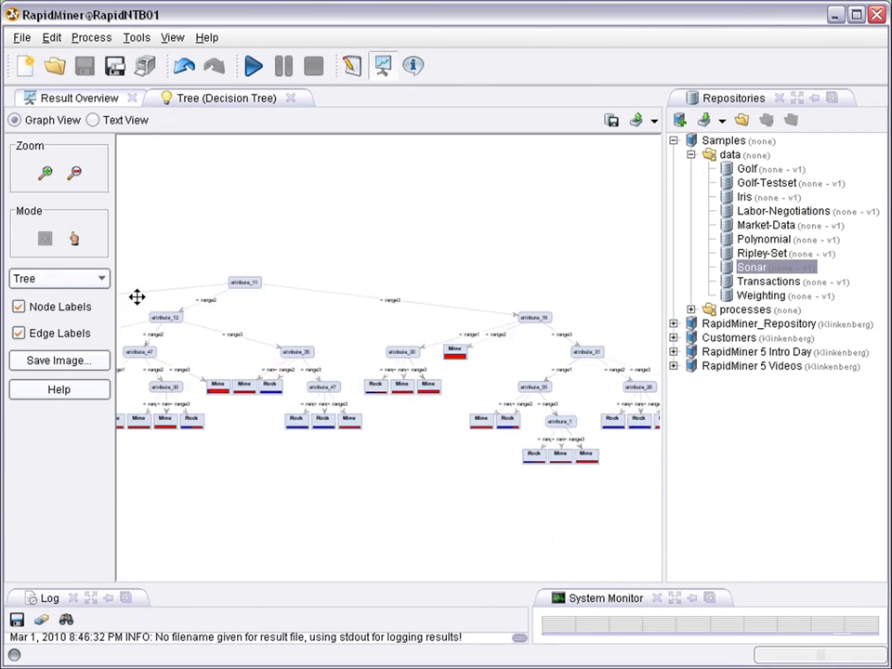
{"action": "mouse_move", "coordinate": [450, 289]}
{"action": "left_mouse_down"}
{"action": "mouse_move", "coordinate": [508, 292]}
{"action": "mouse_move", "coordinate": [454, 287]}
{"action": "left_mouse_up"}
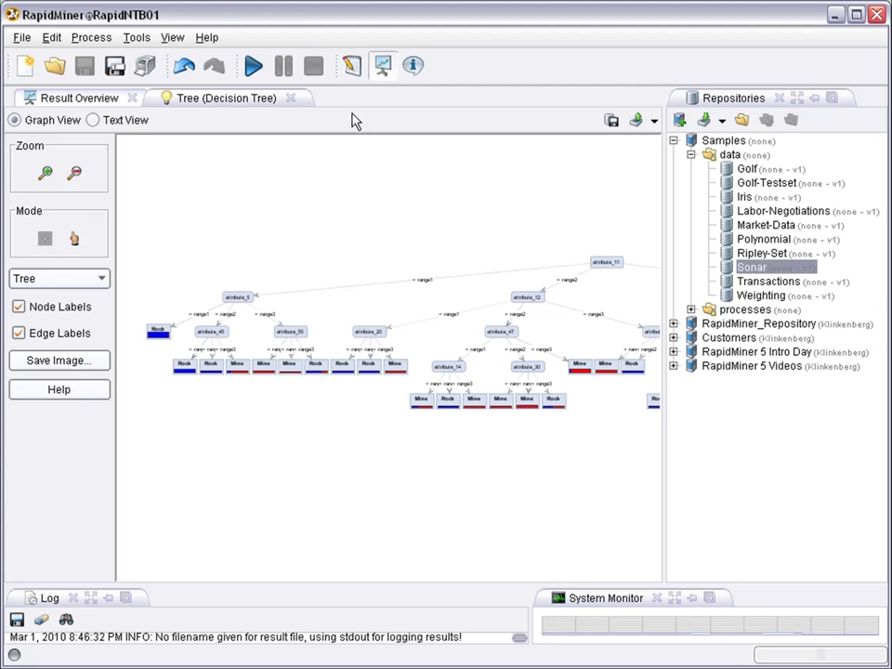
{"action": "left_click", "coordinate": [351, 67]}
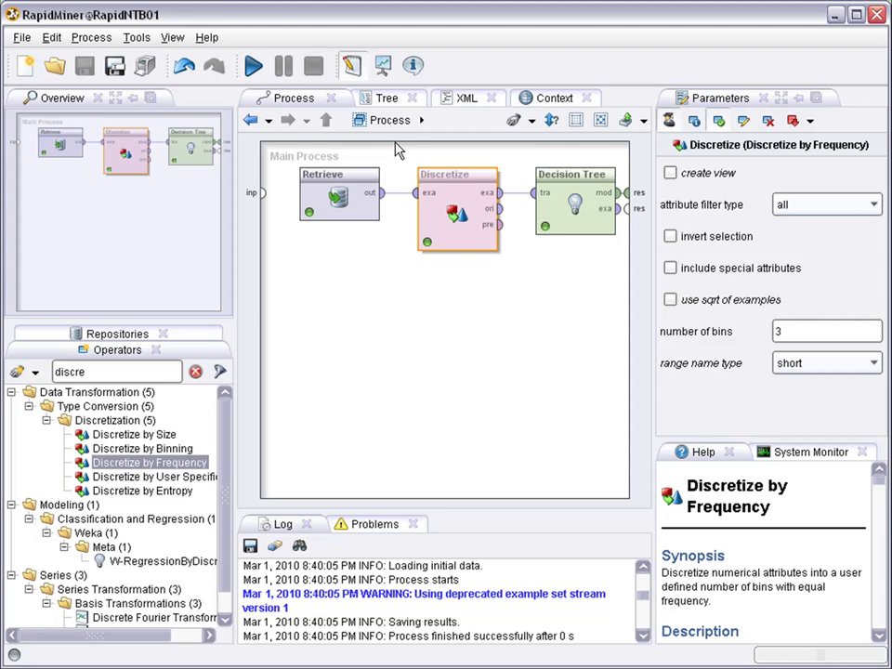
Add the predefined Nominal X-Validation building block to the main process and return to the main process level
{"action": "left_click", "coordinate": [53, 39]}
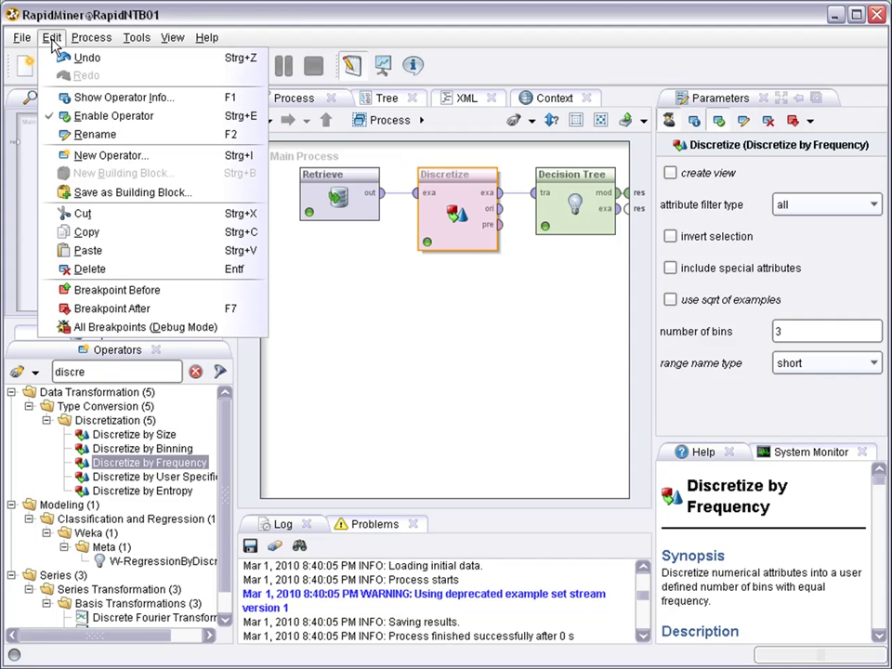
{"action": "left_click", "coordinate": [52, 38]}
{"action": "left_click", "coordinate": [52, 38]}
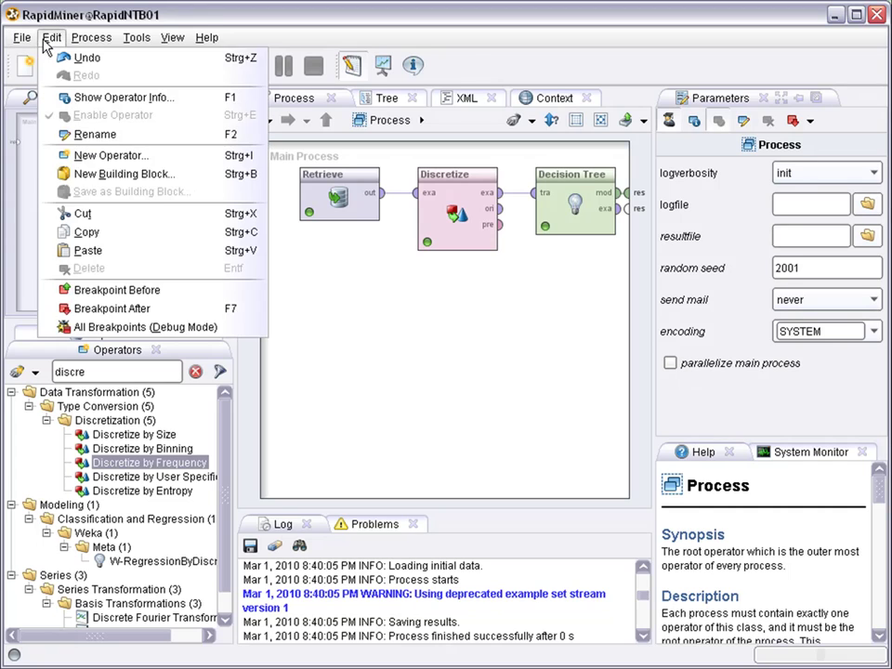
{"action": "left_click", "coordinate": [156, 176]}
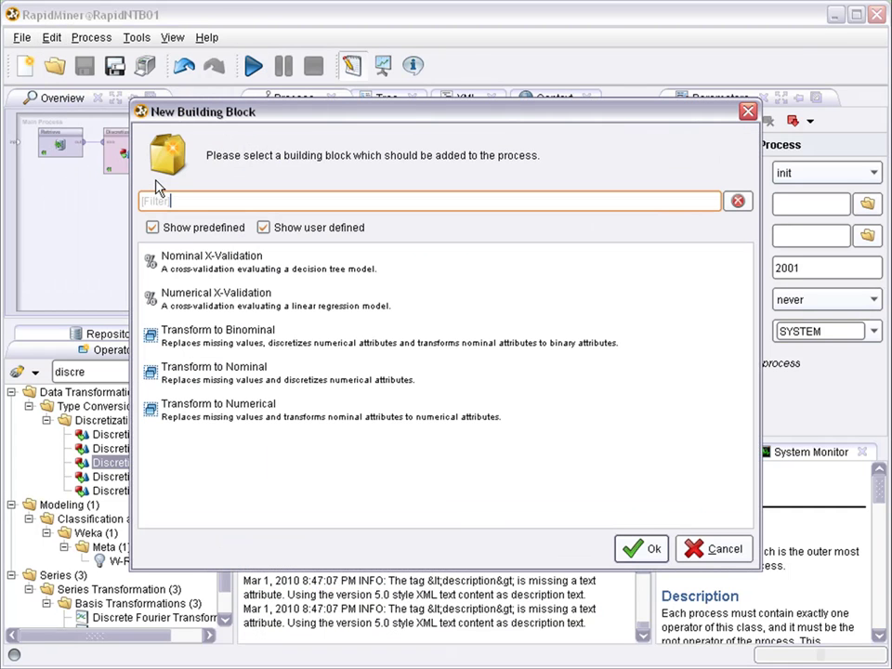
{"action": "left_click", "coordinate": [207, 269]}
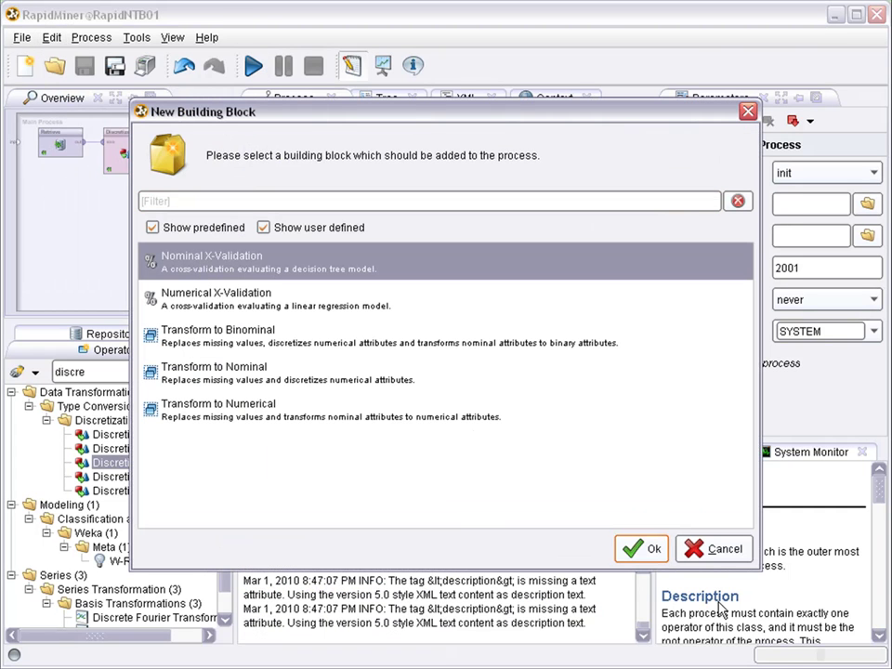
{"action": "left_click", "coordinate": [642, 550]}
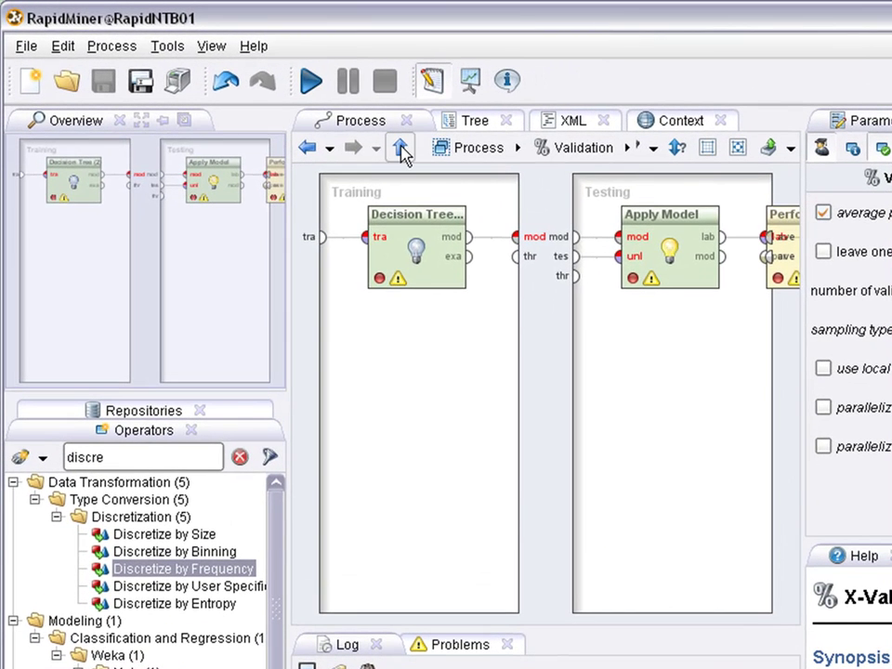
{"action": "left_click", "coordinate": [402, 152]}
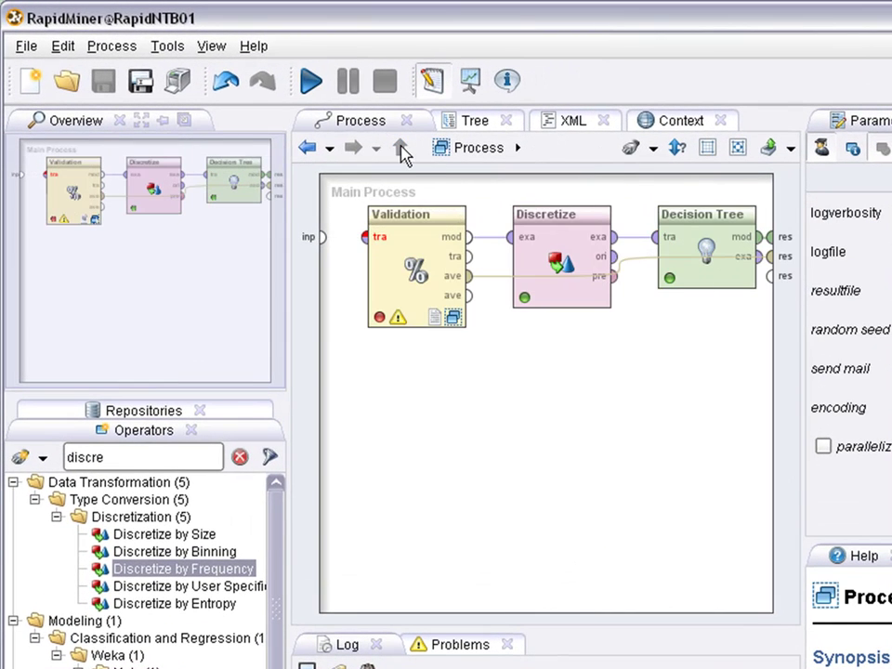
Move the Validation operator off the Retrieve–Discretize connection and delete the standalone Decision Tree operator from the main process
{"action": "left_click_drag", "start_coordinate": [687, 233], "coordinate": [452, 428]}
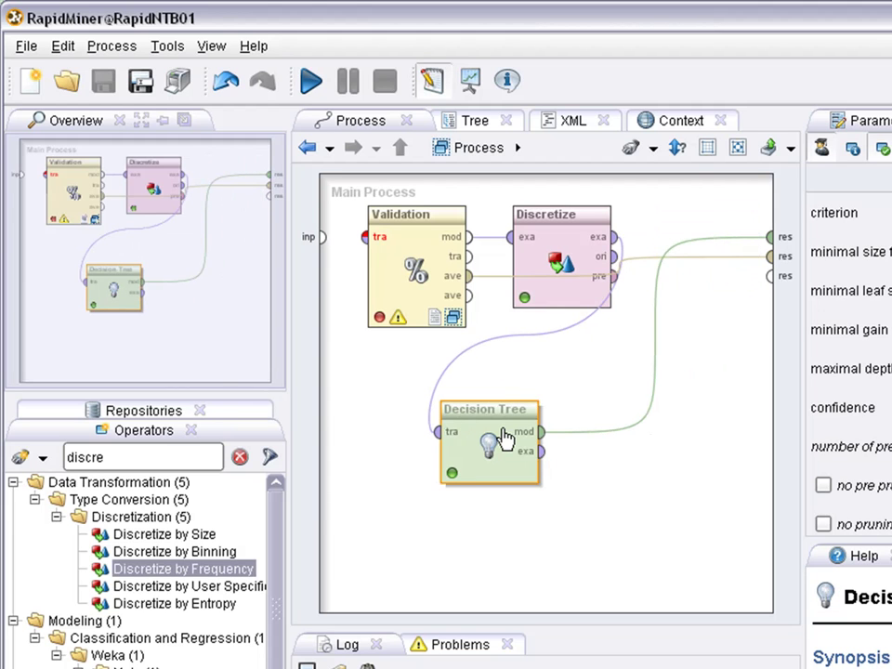
{"action": "left_click_drag", "start_coordinate": [374, 316], "coordinate": [663, 510]}
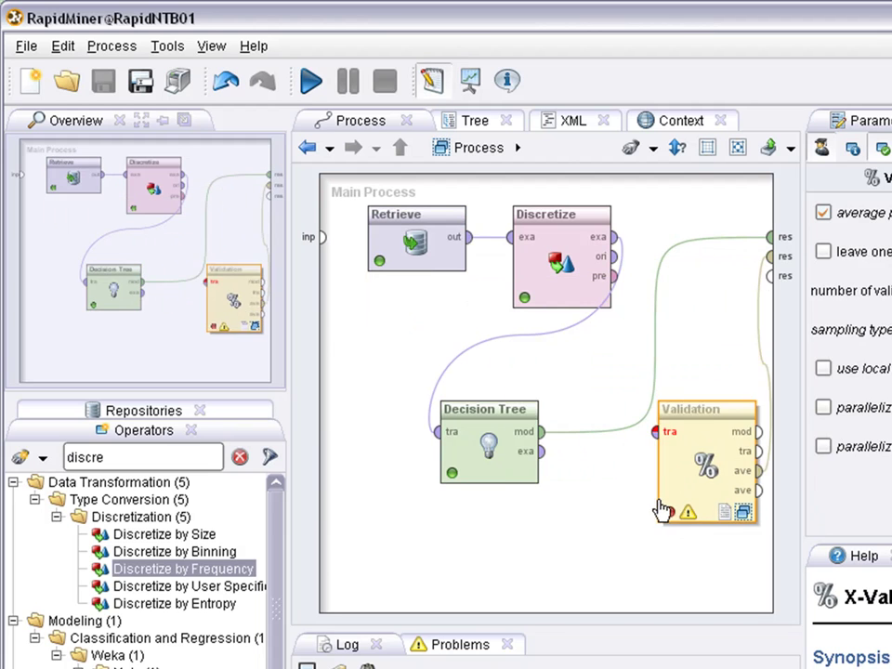
{"action": "left_click_drag", "start_coordinate": [689, 466], "coordinate": [618, 514]}
{"action": "left_click", "coordinate": [485, 431]}
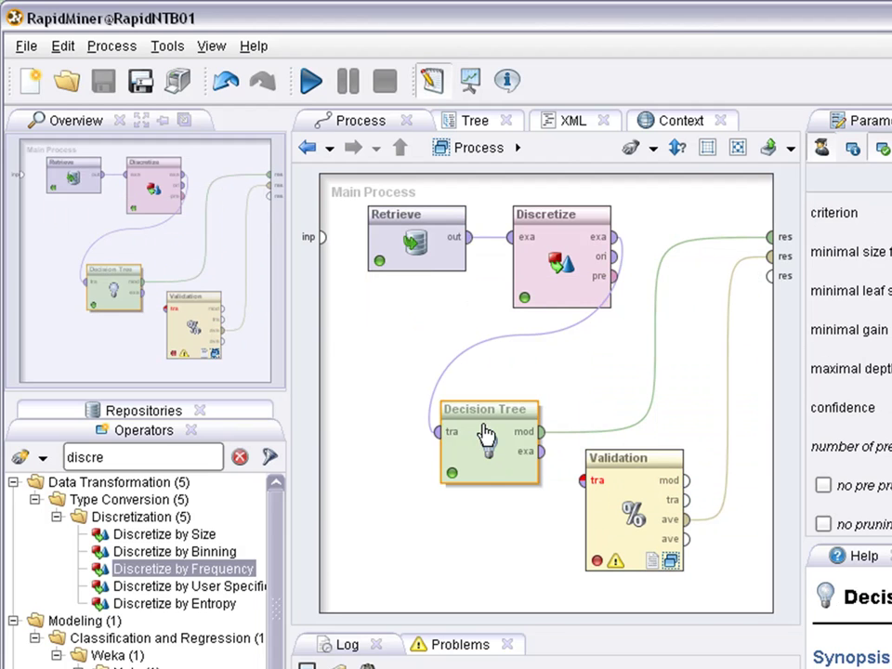
{"action": "key", "text": "Delete"}
Place the Validation operator after Discretize and connect Discretize's example set output to Validation's training input
{"action": "left_click_drag", "start_coordinate": [595, 473], "coordinate": [672, 225]}
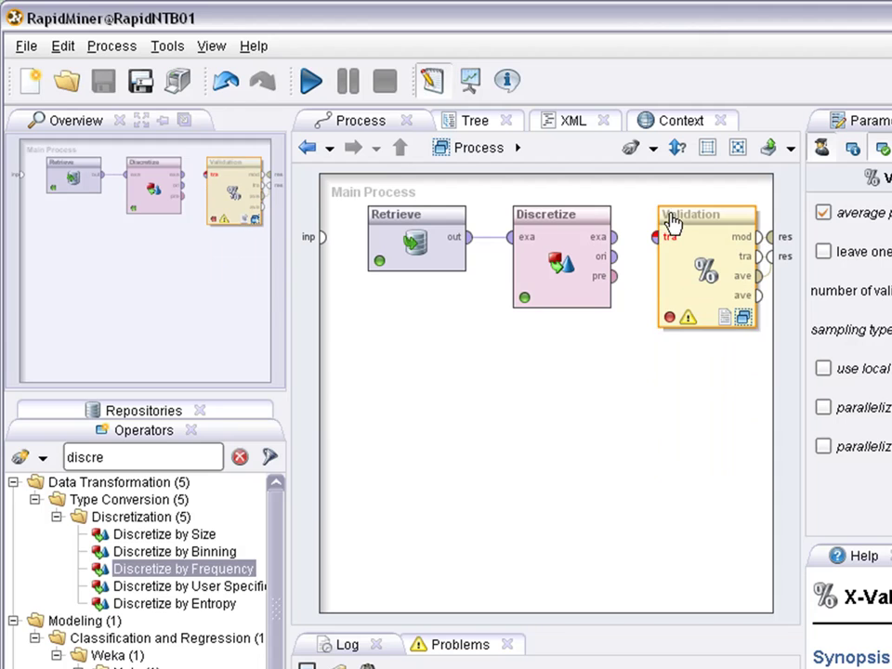
{"action": "left_click_drag", "start_coordinate": [613, 237], "coordinate": [657, 239]}
{"action": "left_click_drag", "start_coordinate": [709, 223], "coordinate": [657, 220]}
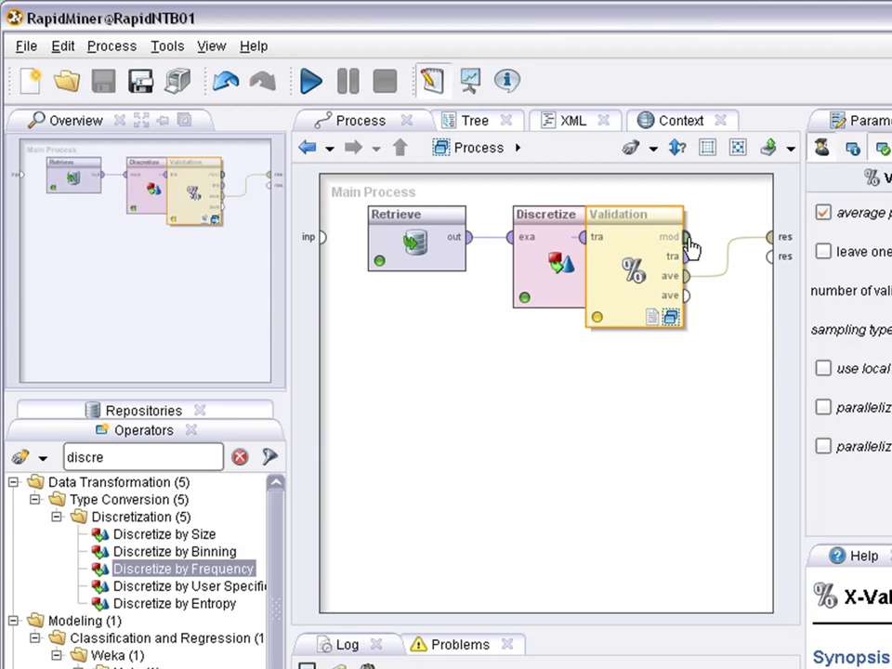
{"action": "left_click_drag", "start_coordinate": [658, 224], "coordinate": [706, 226]}
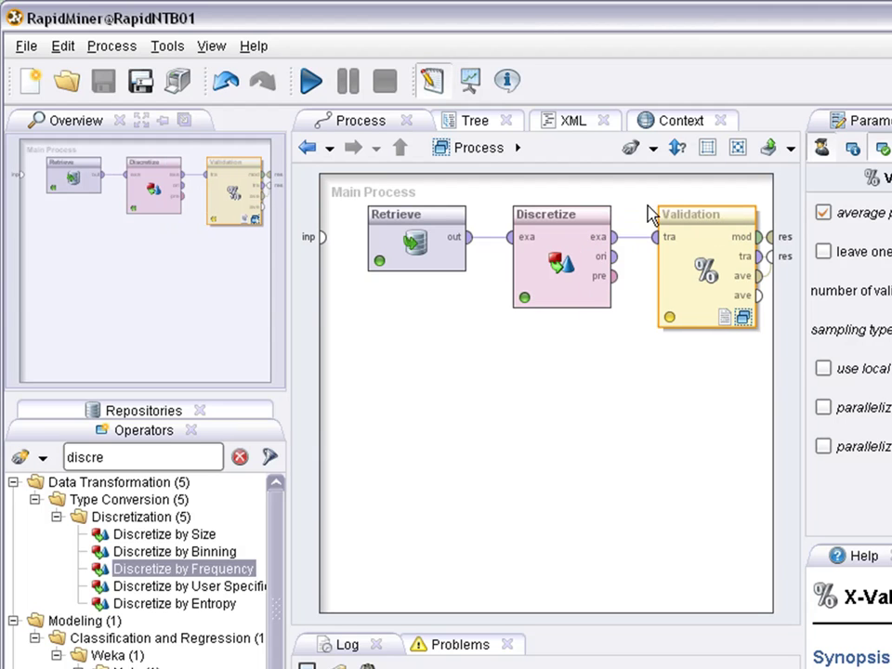
Disable the Discretize operator and move it below the flow so Retrieve feeds Validation directly, and run the cross-validation
{"action": "right_click", "coordinate": [570, 223]}
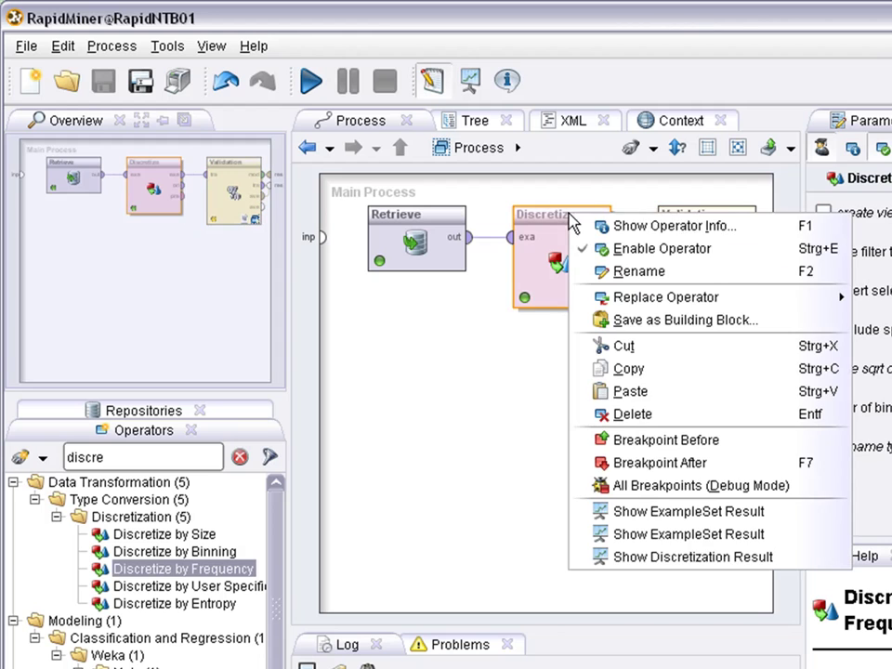
{"action": "left_click", "coordinate": [635, 249]}
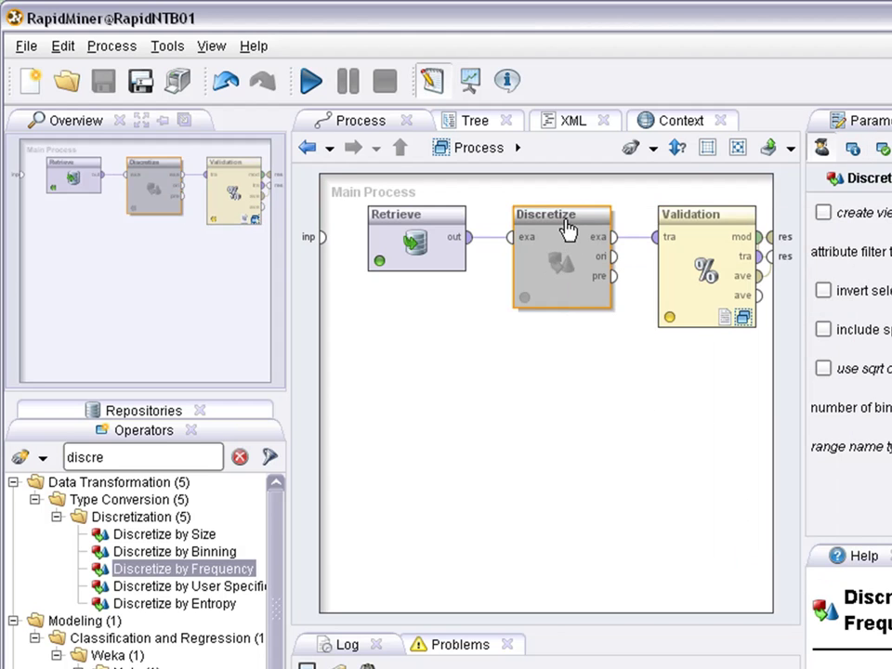
{"action": "left_click_drag", "start_coordinate": [568, 229], "coordinate": [568, 278]}
{"action": "left_click", "coordinate": [322, 91]}
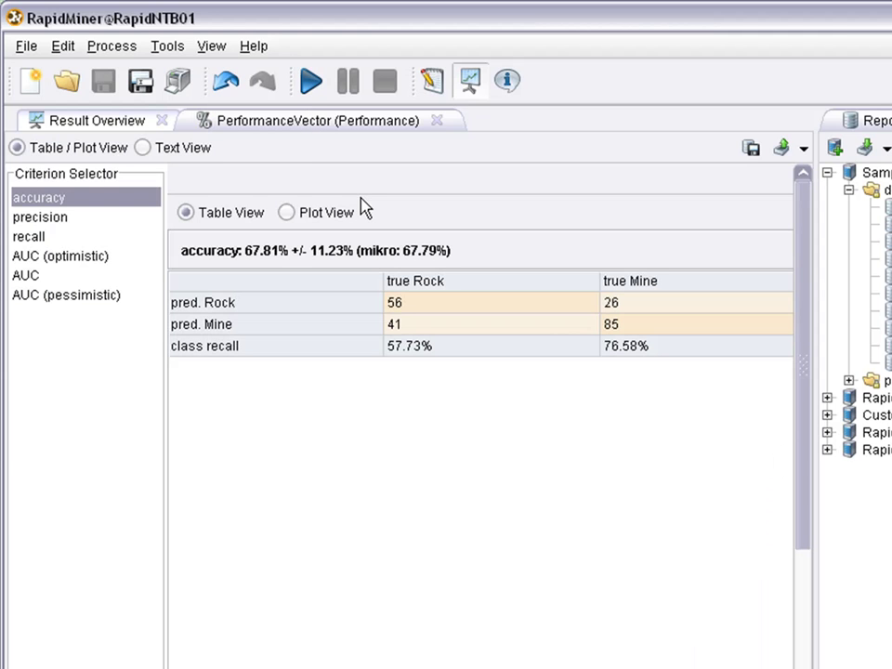
Examine the accuracy and the correct and wrong Rock and Mine predictions in the confusion matrix, and return to the process design
{"action": "left_click_drag", "start_coordinate": [180, 257], "coordinate": [302, 268]}
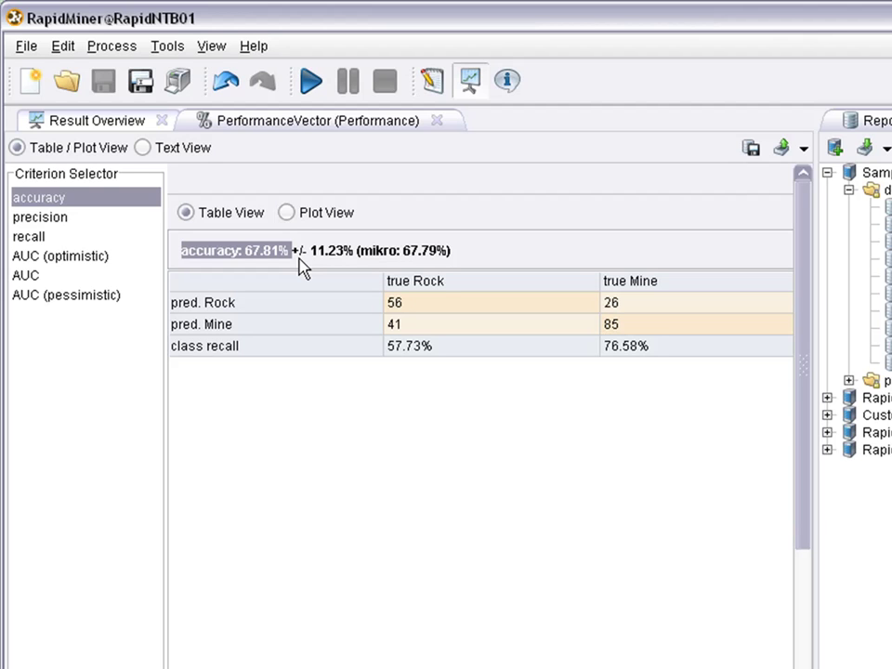
{"action": "left_click", "coordinate": [455, 303]}
{"action": "left_click", "coordinate": [609, 331]}
{"action": "left_click", "coordinate": [490, 309]}
{"action": "left_click", "coordinate": [603, 327]}
{"action": "left_click", "coordinate": [640, 304]}
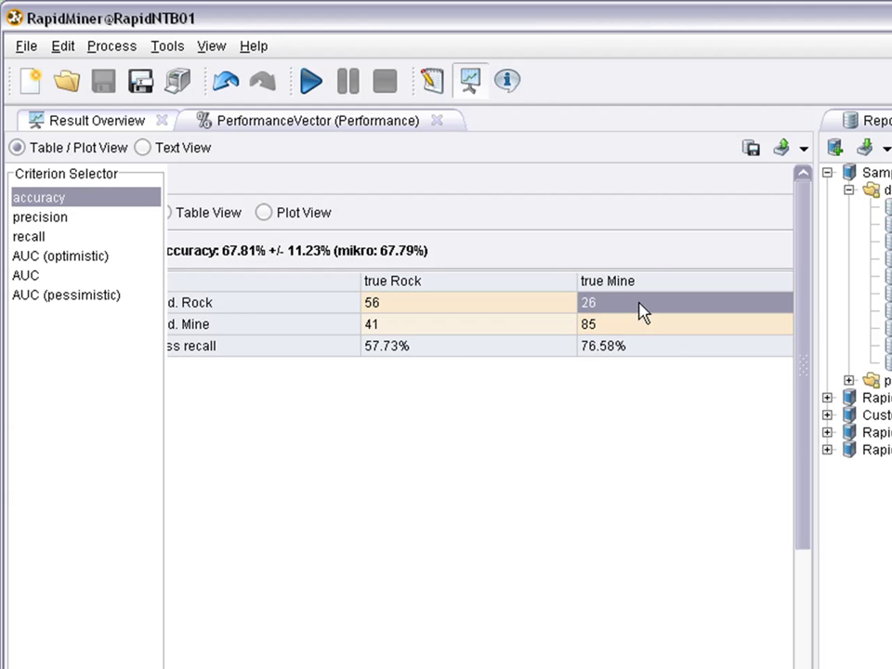
{"action": "left_click", "coordinate": [533, 326]}
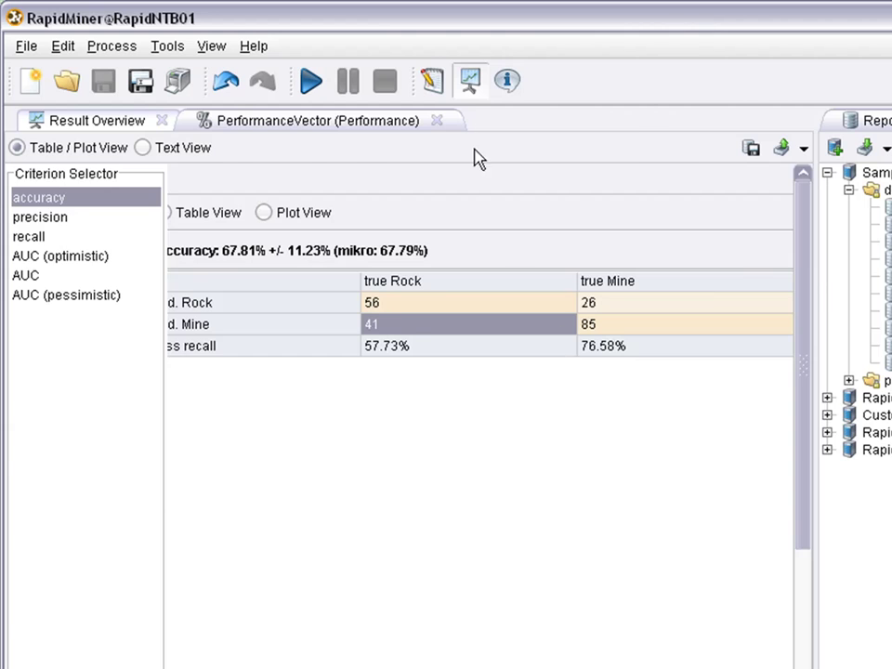
{"action": "left_click", "coordinate": [435, 84]}
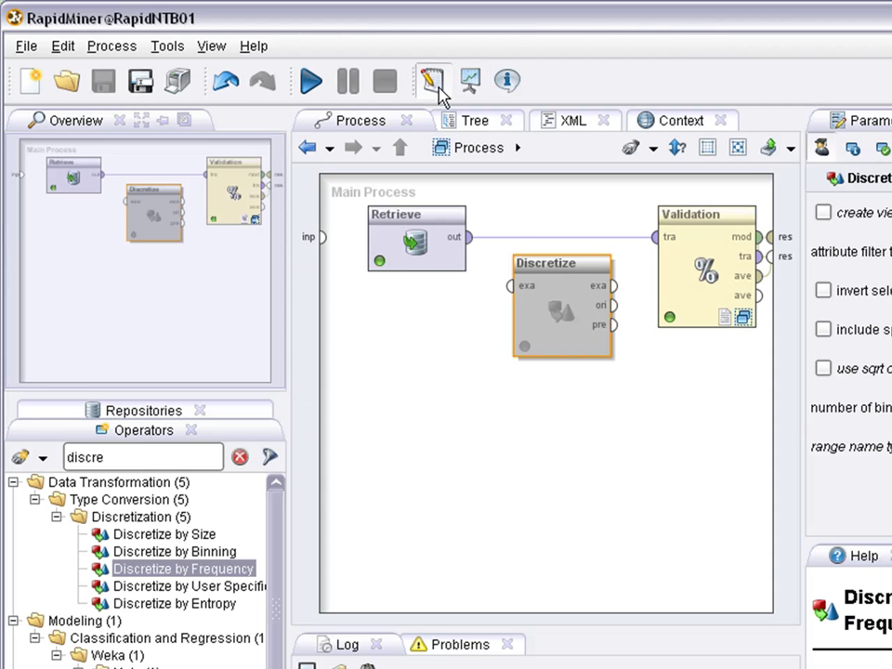
Re-enable the Discretize operator and insert it back into the connection between Retrieve and Validation
{"action": "right_click", "coordinate": [569, 279]}
{"action": "left_click", "coordinate": [575, 311]}
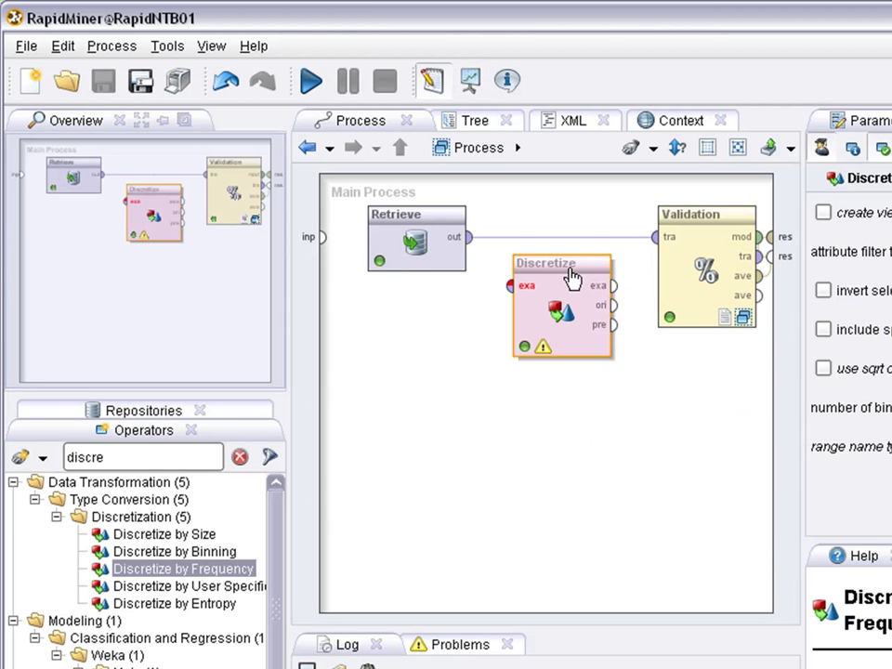
{"action": "left_click_drag", "start_coordinate": [573, 279], "coordinate": [561, 243]}
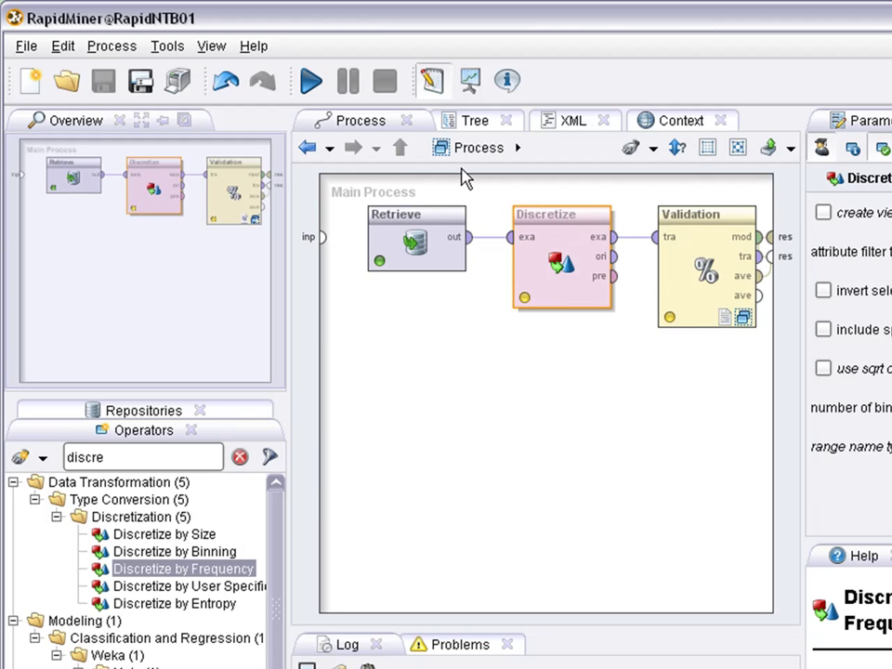
Run the cross-validation with discretization enabled and compare its accuracy with the previous result obtained without discretization
{"action": "left_click", "coordinate": [470, 82]}
{"action": "left_click", "coordinate": [361, 126]}
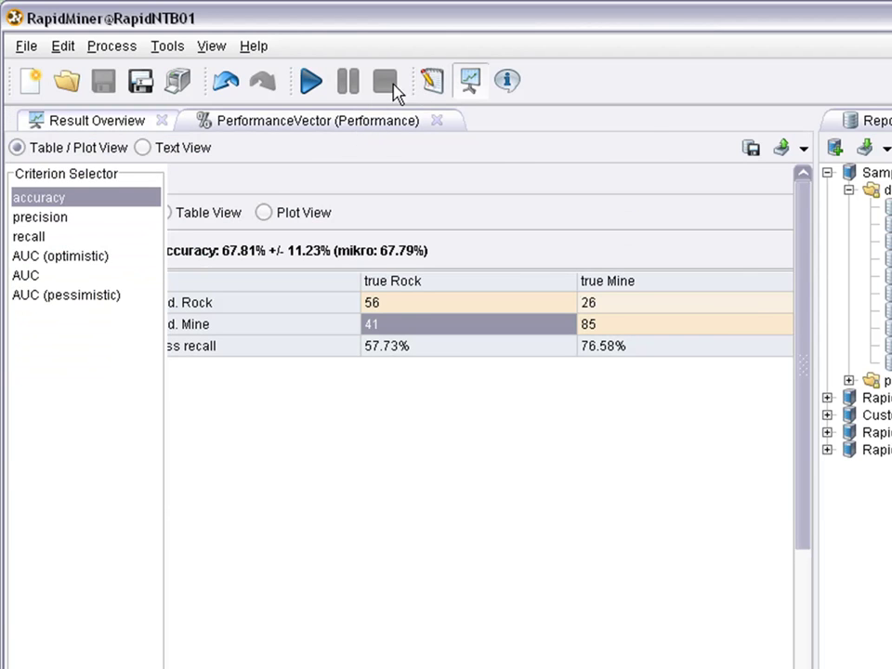
{"action": "left_click", "coordinate": [432, 81]}
{"action": "left_click", "coordinate": [465, 90]}
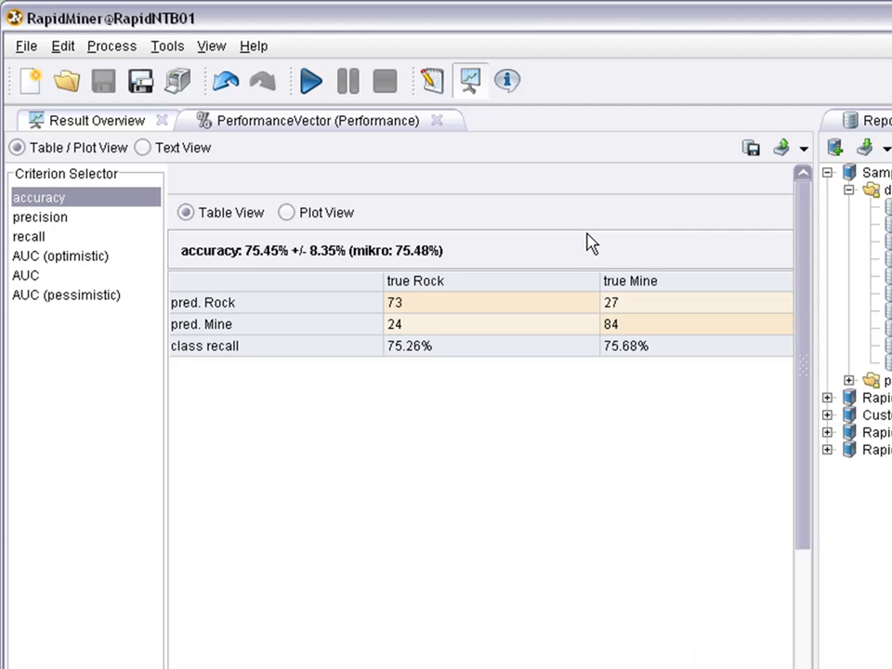
{"action": "left_click_drag", "start_coordinate": [243, 253], "coordinate": [295, 253]}
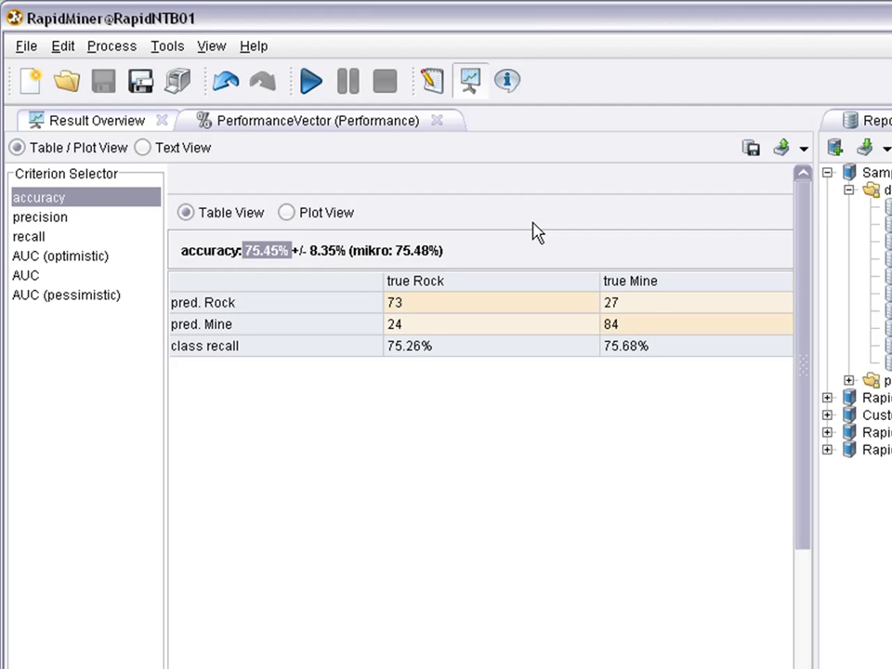
Return to the process design and look at the Validation and Discretize operators with their parameters
{"action": "left_click", "coordinate": [433, 84]}
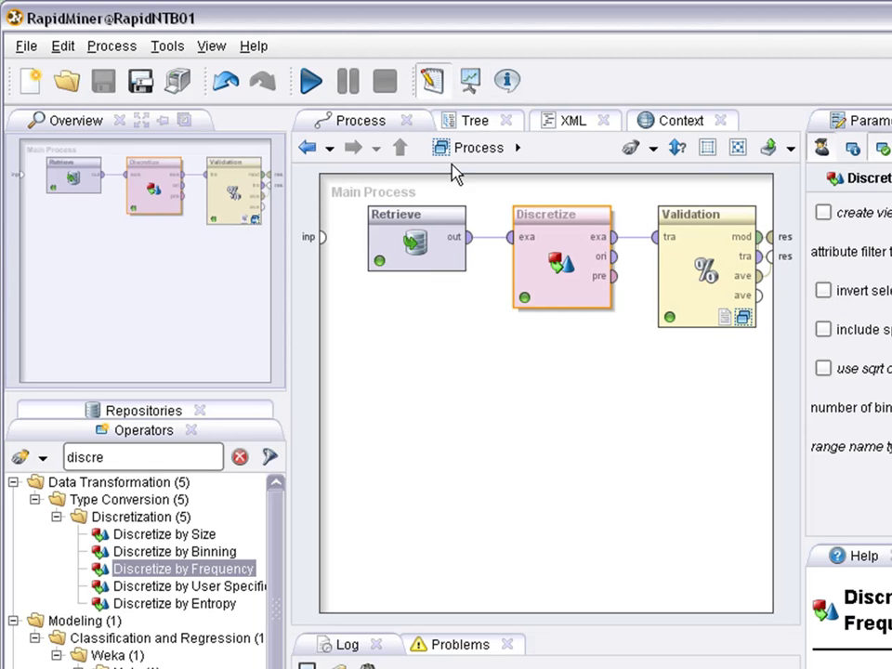
{"action": "left_click", "coordinate": [688, 228]}
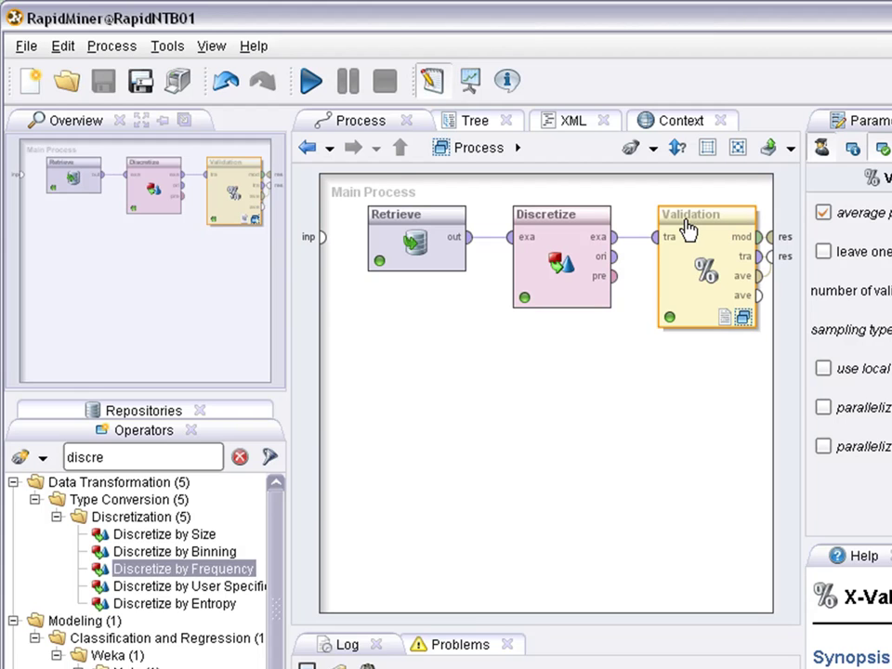
{"action": "left_click", "coordinate": [566, 227]}
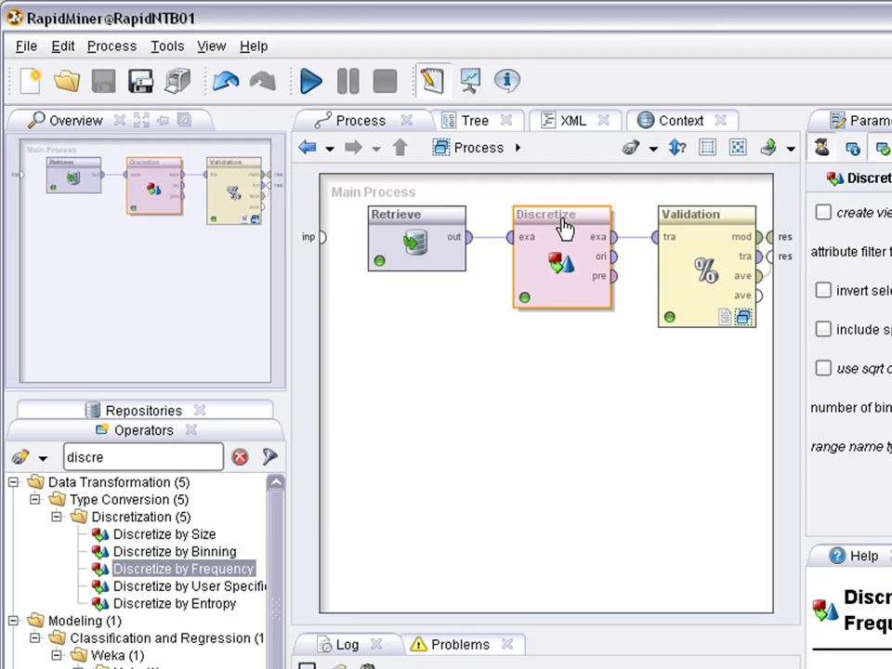